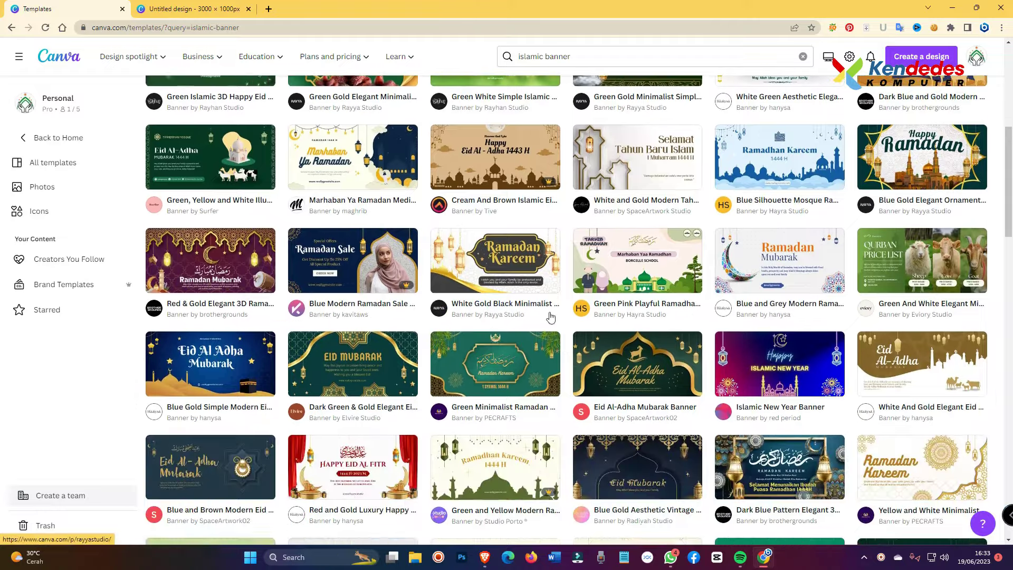
Step: Open the Brown Beige Simple Islamic Happy Iftar Banner template from the Islamic banner results for customising
{"action": "scroll", "coordinate": [472, 328], "scroll_direction": "down", "scroll_amount": 1}
{"action": "scroll", "coordinate": [464, 326], "scroll_direction": "up", "scroll_amount": 5}
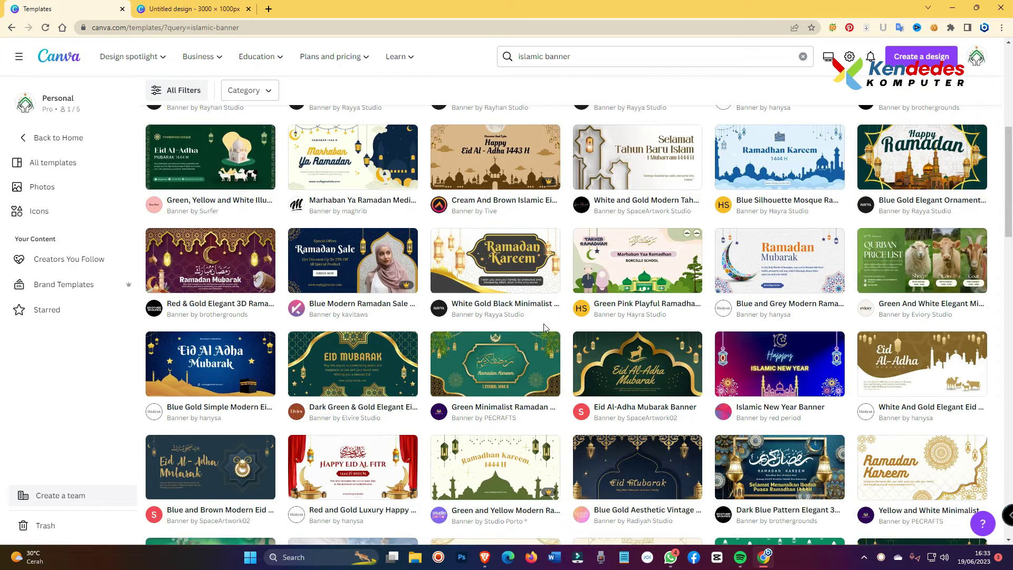
{"action": "scroll", "coordinate": [545, 327], "scroll_direction": "up", "scroll_amount": 6}
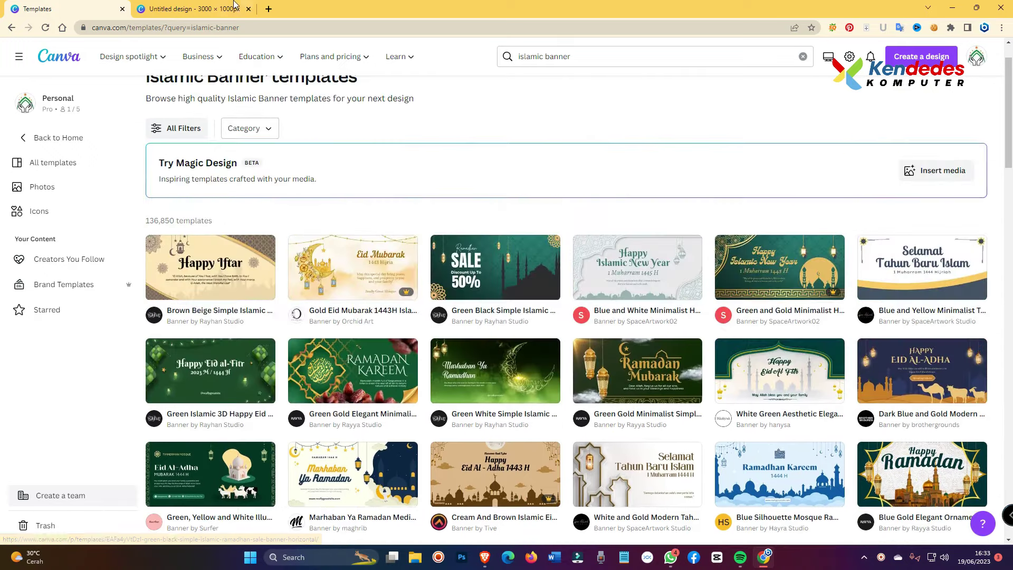
{"action": "left_click", "coordinate": [234, 5]}
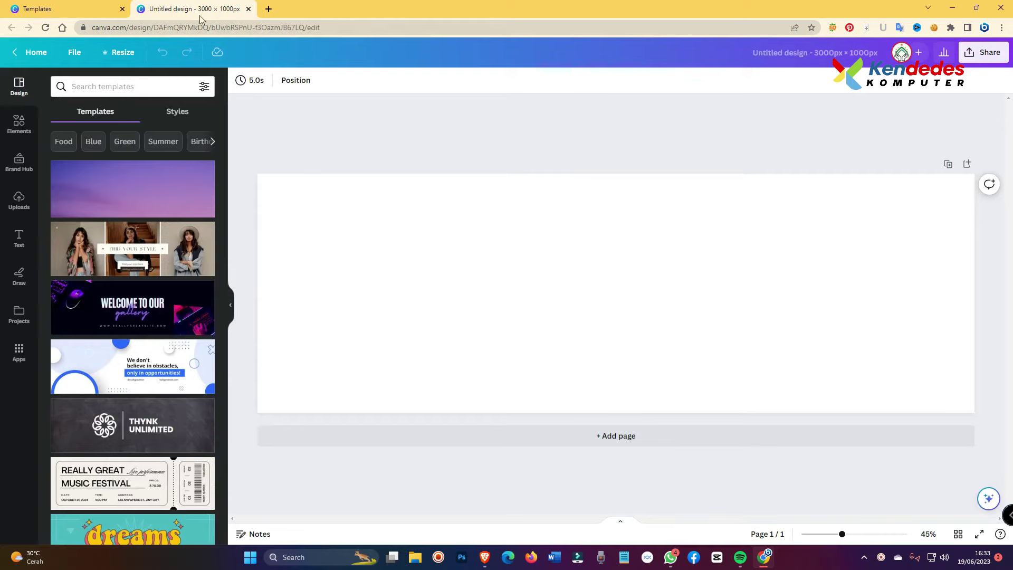
{"action": "left_click", "coordinate": [88, 9]}
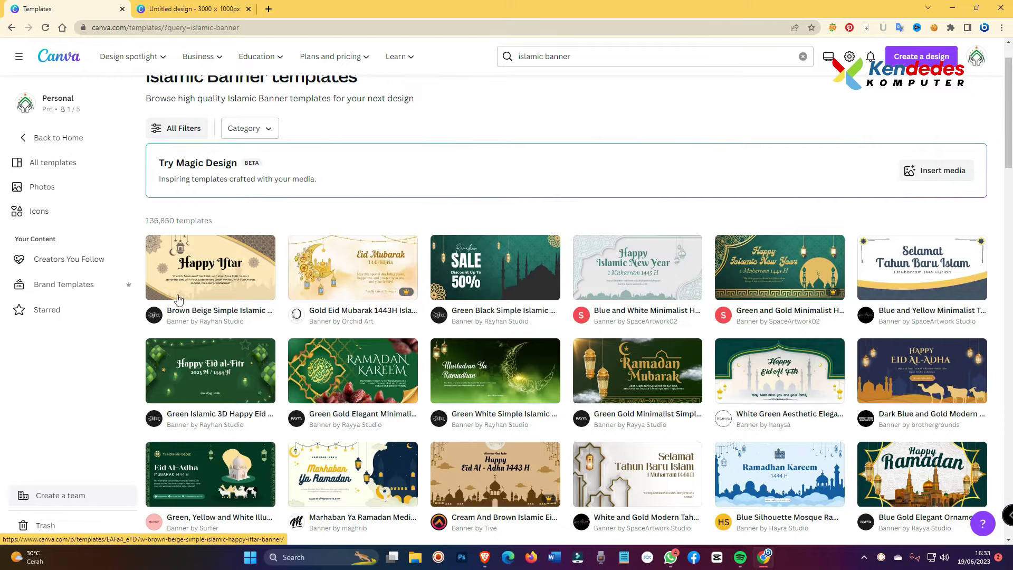
{"action": "left_click", "coordinate": [203, 270]}
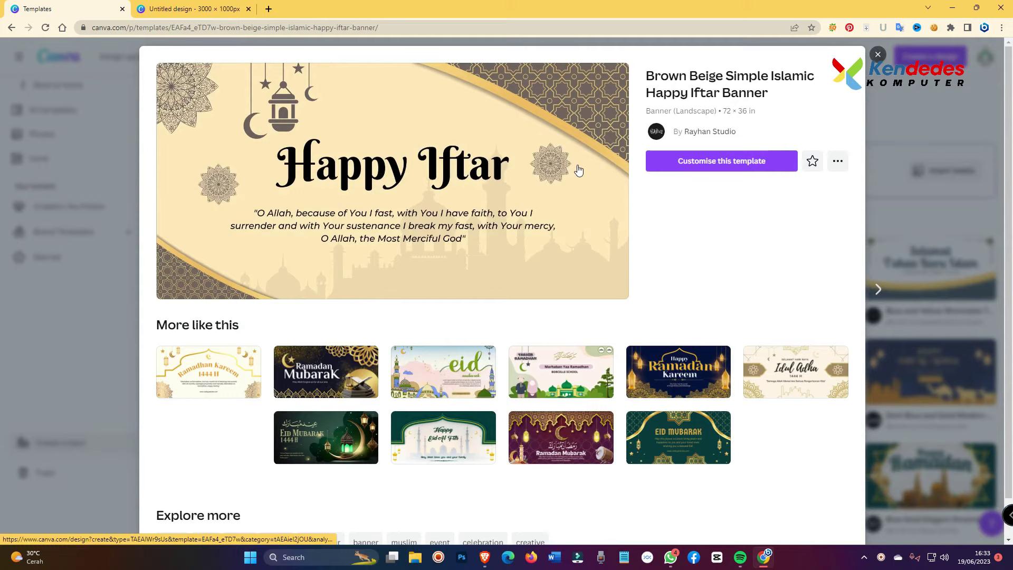
{"action": "left_click", "coordinate": [735, 165]}
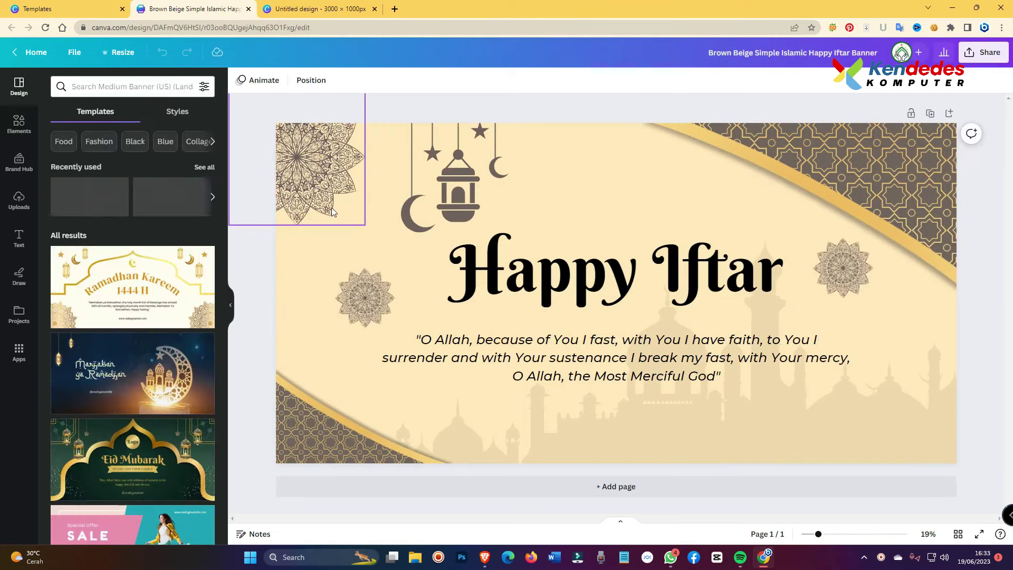
Step: Copy the template's upper-right corner ornament into the blank 3000 × 1000 px design, shrink it and fit it into the upper-right corner
{"action": "left_click", "coordinate": [868, 168]}
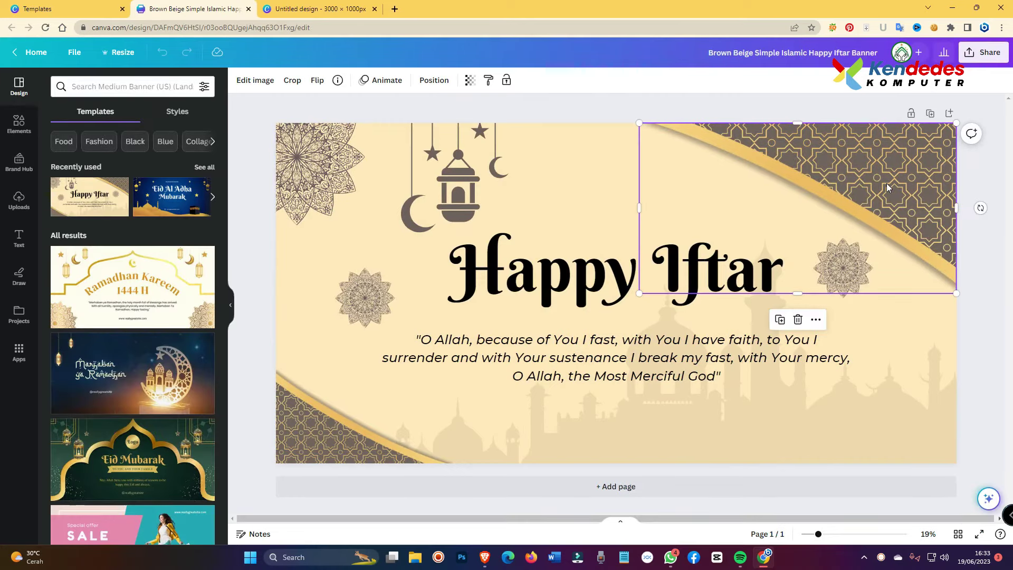
{"action": "left_click", "coordinate": [345, 6]}
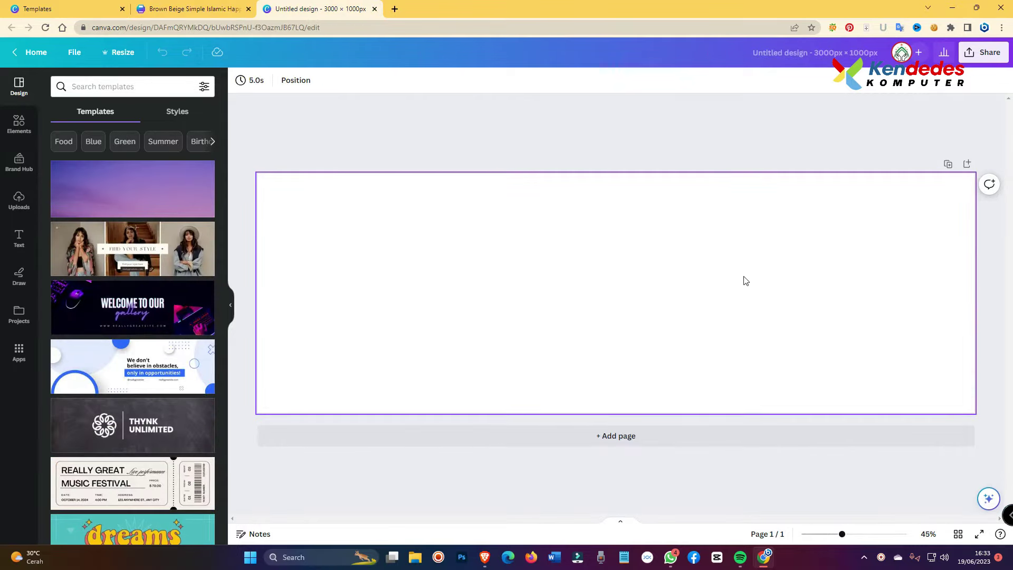
{"action": "key", "text": "ctrl+v"}
{"action": "left_click_drag", "start_coordinate": [703, 412], "coordinate": [437, 270]}
{"action": "left_click_drag", "start_coordinate": [394, 203], "coordinate": [935, 206]}
{"action": "left_click_drag", "start_coordinate": [795, 178], "coordinate": [764, 178]}
{"action": "mouse_move", "coordinate": [911, 208]}
{"action": "left_mouse_down"}
{"action": "mouse_move", "coordinate": [912, 222]}
{"action": "mouse_move", "coordinate": [904, 208]}
{"action": "mouse_move", "coordinate": [913, 209]}
{"action": "left_mouse_up"}
{"action": "left_click", "coordinate": [616, 161]}
Step: Copy the template's lower-left patterned corner ornament into the 3000 × 1000 px design and place it in the page's lower-left corner
{"action": "left_click", "coordinate": [231, 5]}
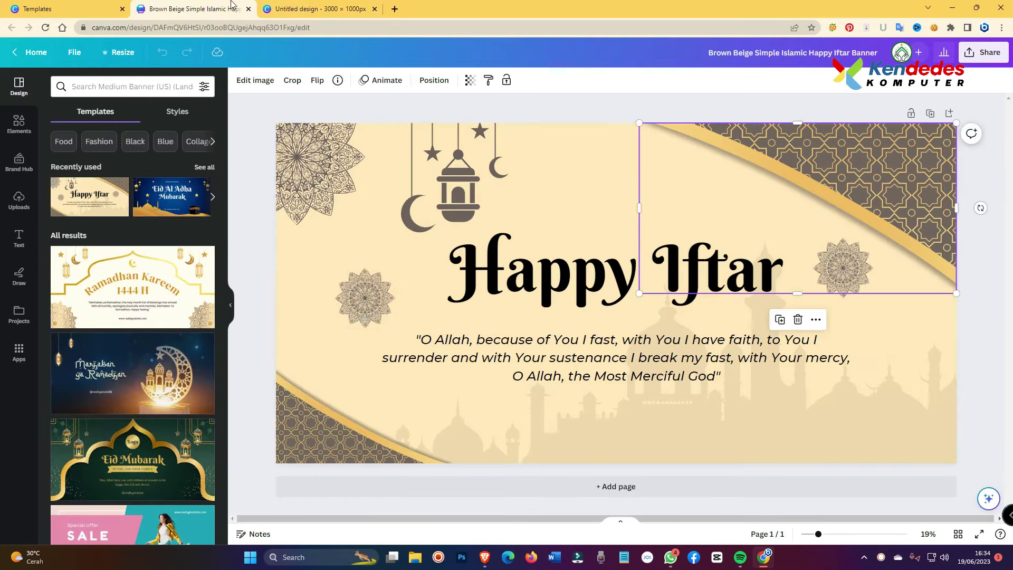
{"action": "left_click", "coordinate": [312, 451]}
{"action": "key", "text": "ctrl+c"}
{"action": "left_click", "coordinate": [272, 6]}
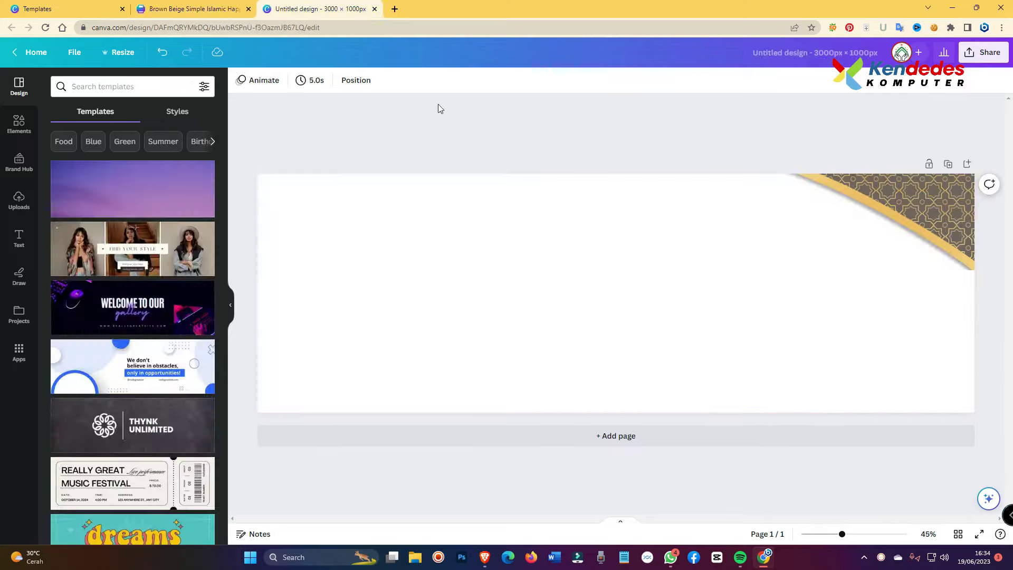
{"action": "key", "text": "ctrl+v"}
{"action": "left_click_drag", "start_coordinate": [690, 405], "coordinate": [324, 403]}
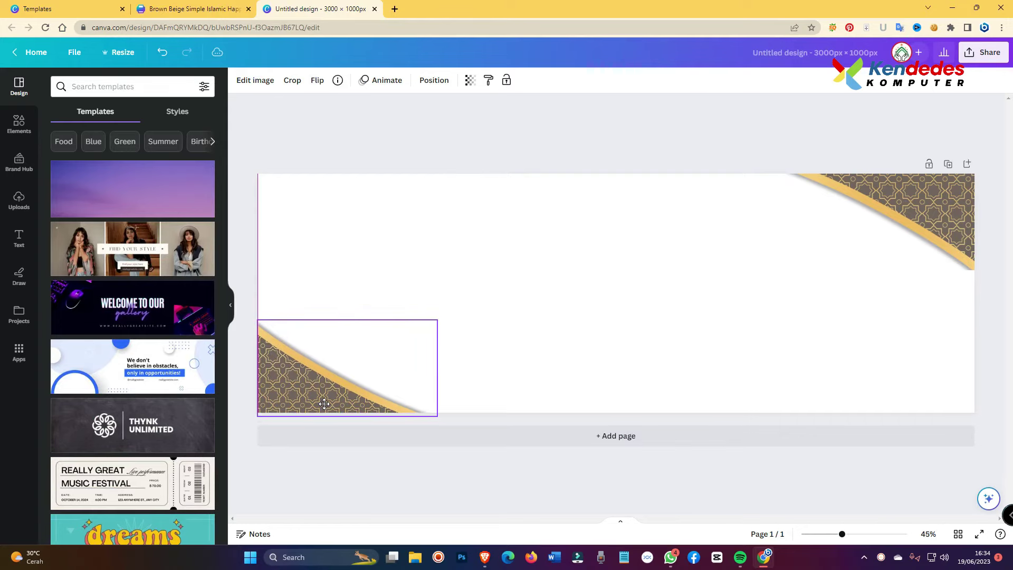
{"action": "left_click", "coordinate": [387, 212]}
Step: Copy the beige page background from the Happy Iftar template and apply it to the 3000 × 1000 px design
{"action": "left_click", "coordinate": [189, 9]}
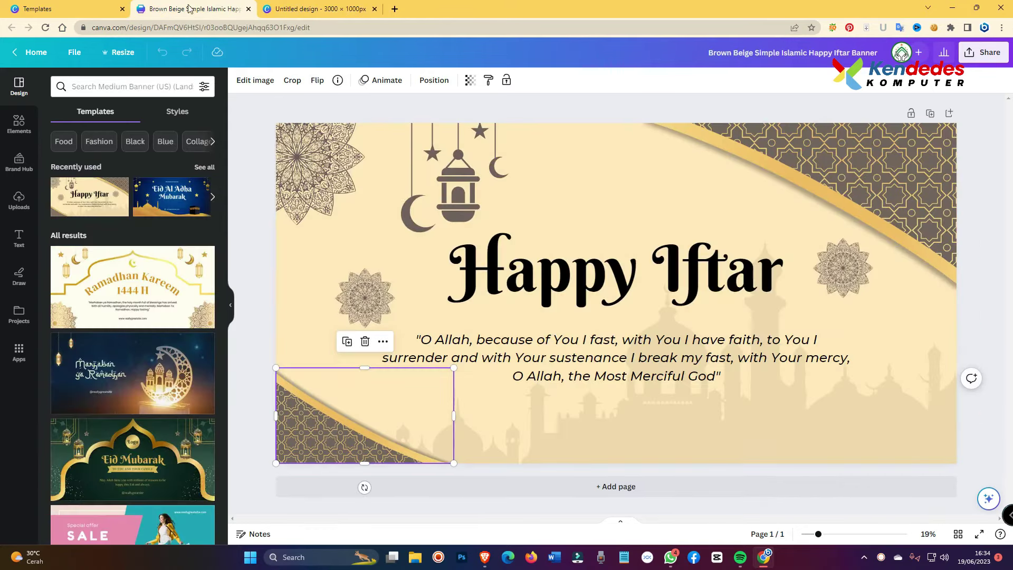
{"action": "left_click", "coordinate": [704, 189]}
{"action": "left_click", "coordinate": [590, 156]}
{"action": "left_click_drag", "start_coordinate": [700, 179], "coordinate": [716, 278]}
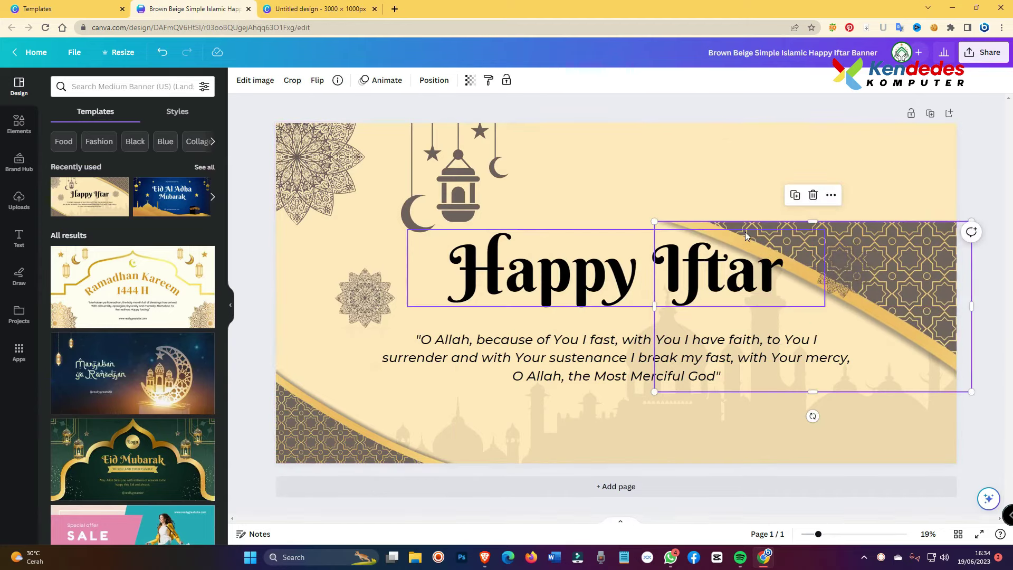
{"action": "left_click", "coordinate": [768, 147]}
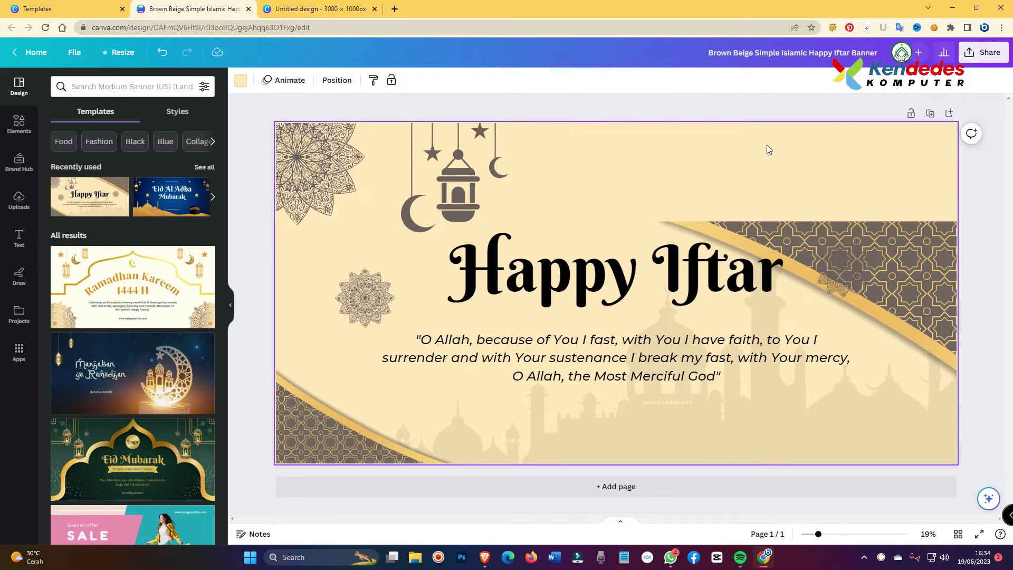
{"action": "left_click", "coordinate": [327, 9]}
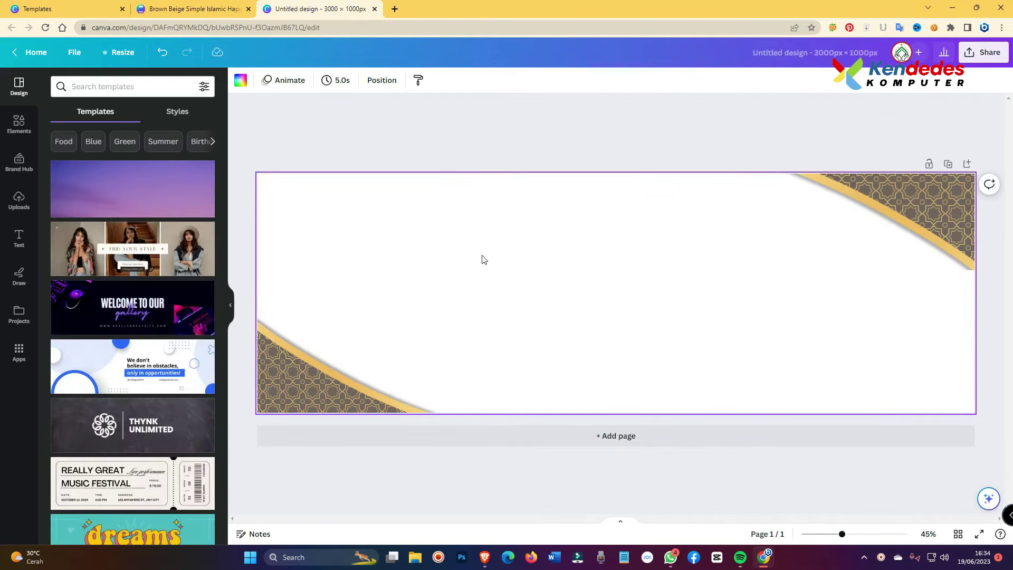
{"action": "key", "text": "ctrl+v"}
Step: Copy the hanging lantern with stars and moons from the template, shrink it and hang it from the new banner's top edge
{"action": "key", "text": "ctrl+shift+Tab"}
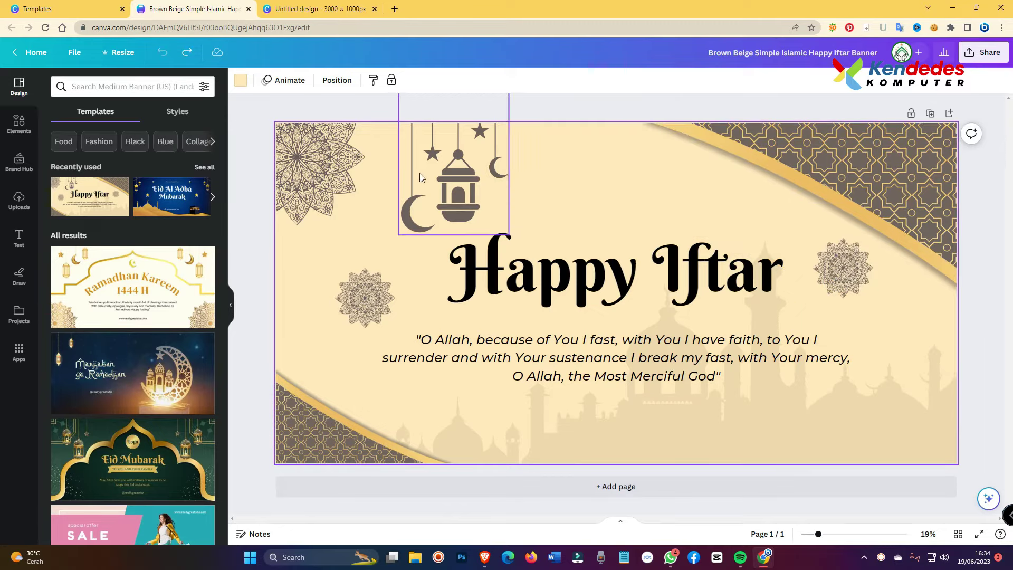
{"action": "left_click", "coordinate": [449, 170]}
{"action": "key", "text": "ctrl+Tab"}
{"action": "key", "text": "ctrl+v"}
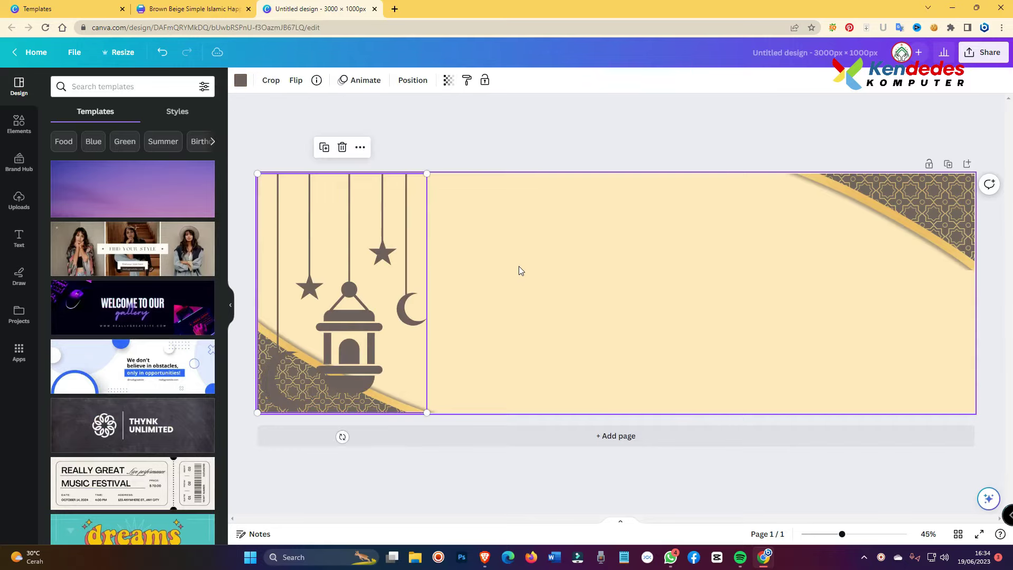
{"action": "left_click_drag", "start_coordinate": [425, 412], "coordinate": [330, 275]}
{"action": "left_click_drag", "start_coordinate": [309, 238], "coordinate": [427, 230]}
Step: Copy the template's large corner mandala into the banner's upper-left corner at reduced size and move the lantern slightly closer to it
{"action": "left_click", "coordinate": [198, 4]}
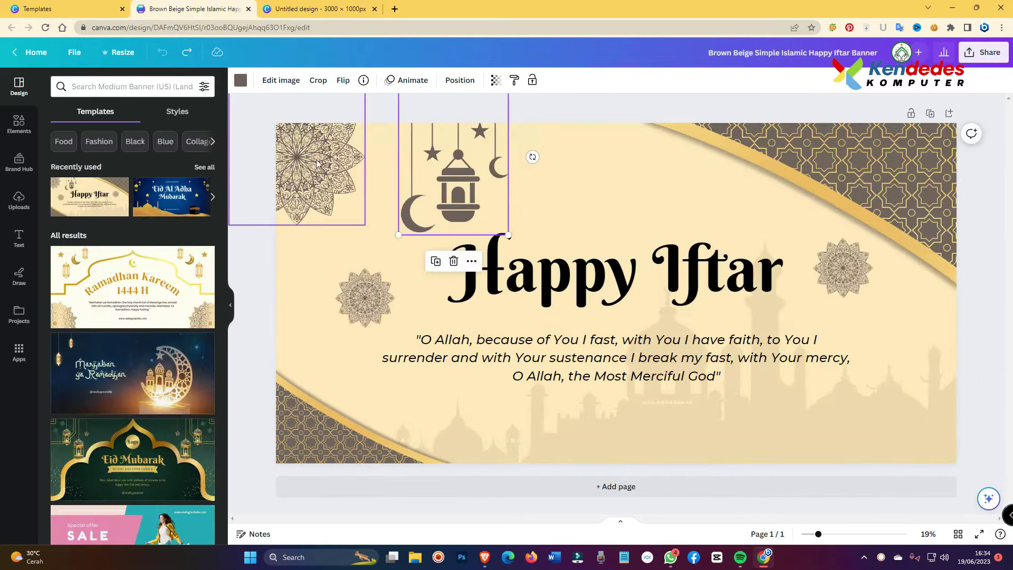
{"action": "left_click", "coordinate": [317, 162]}
{"action": "left_click", "coordinate": [316, 4]}
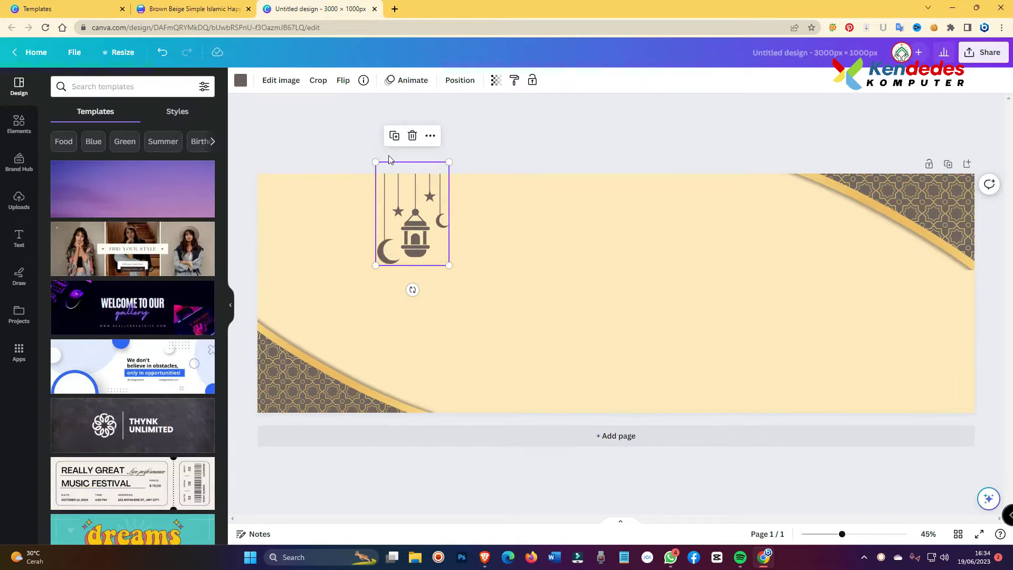
{"action": "key", "text": "ctrl+v"}
{"action": "left_click_drag", "start_coordinate": [497, 413], "coordinate": [362, 276]}
{"action": "left_click_drag", "start_coordinate": [309, 224], "coordinate": [281, 201]}
{"action": "left_click_drag", "start_coordinate": [392, 244], "coordinate": [373, 236]}
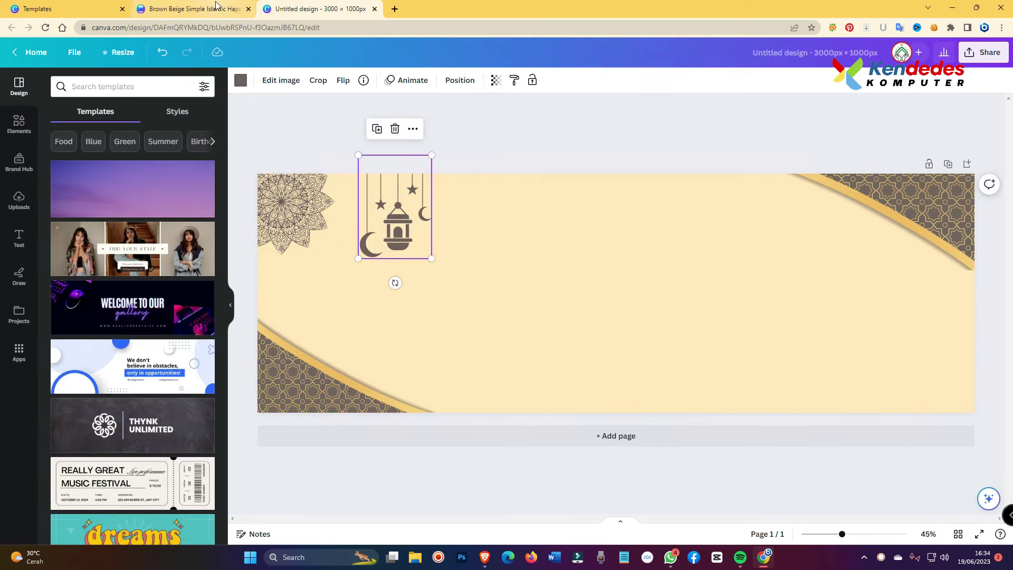
Step: Copy the mosque silhouette from the template, scale it down and set it along the banner's lower-right edge
{"action": "left_click", "coordinate": [216, 6]}
{"action": "left_click", "coordinate": [680, 448]}
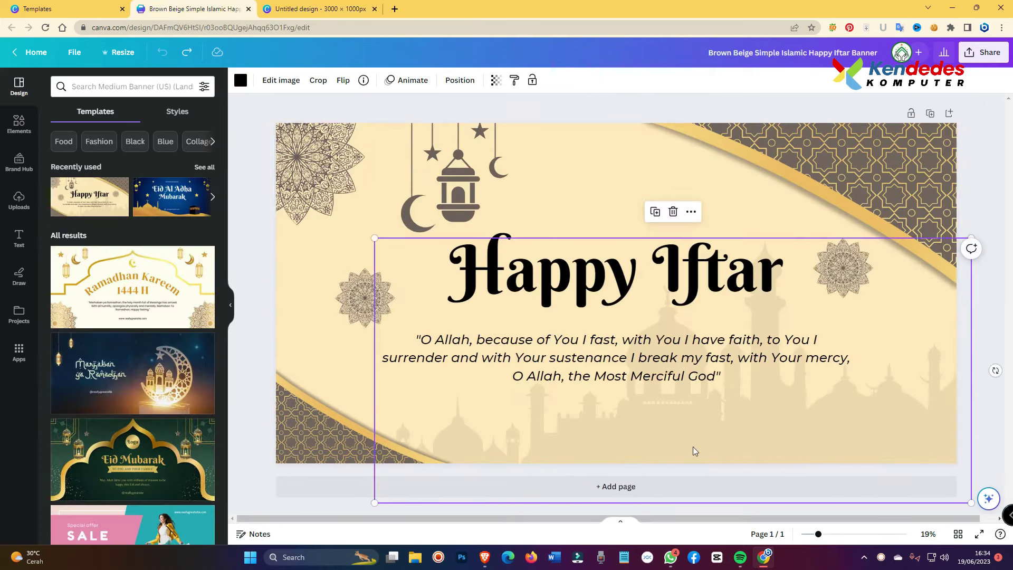
{"action": "left_click", "coordinate": [316, 8]}
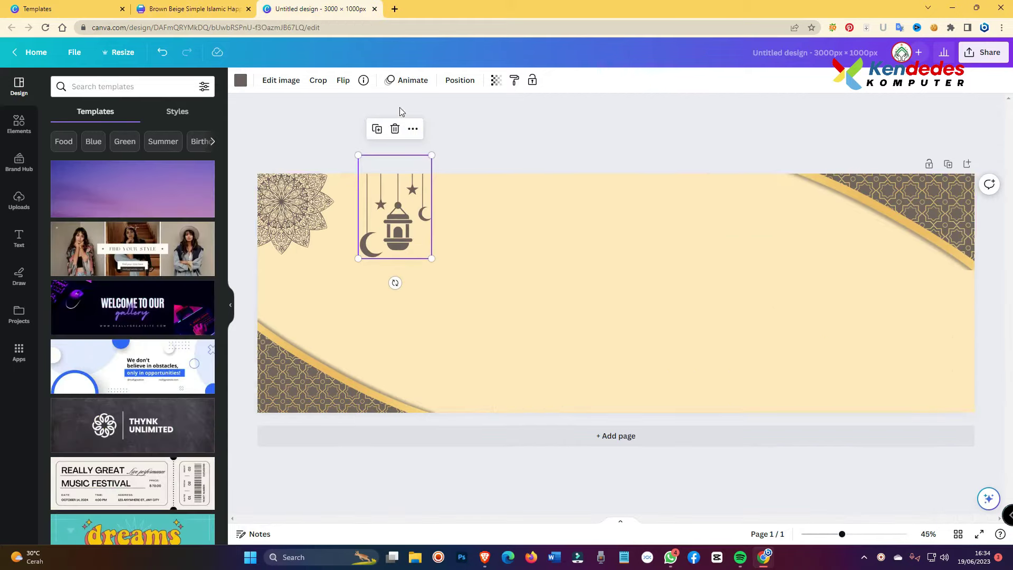
{"action": "key", "text": "ctrl+v"}
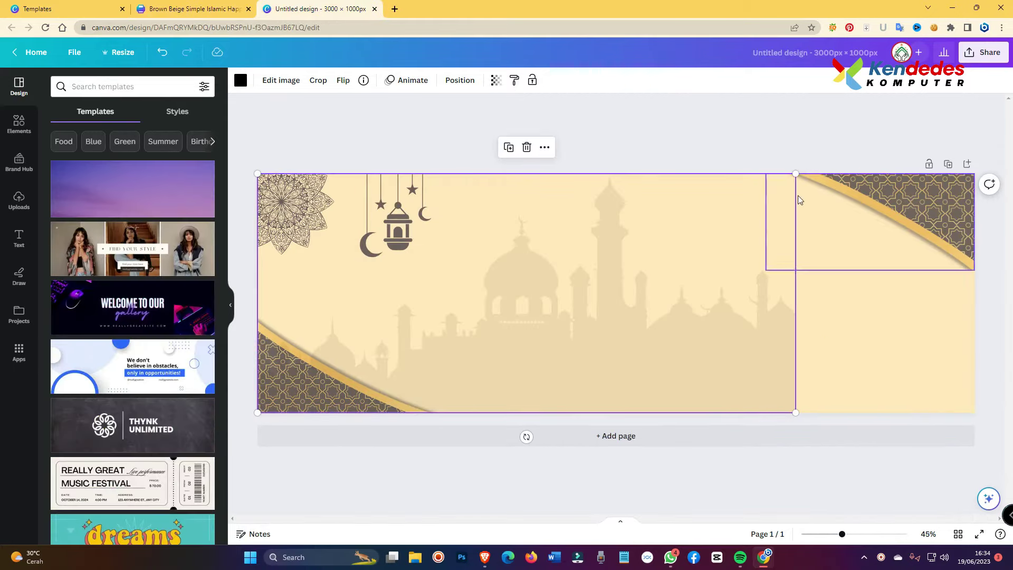
{"action": "left_click_drag", "start_coordinate": [794, 174], "coordinate": [656, 235]}
{"action": "left_click_drag", "start_coordinate": [565, 333], "coordinate": [889, 349]}
{"action": "left_click_drag", "start_coordinate": [583, 253], "coordinate": [499, 216]}
{"action": "left_click_drag", "start_coordinate": [547, 271], "coordinate": [547, 299]}
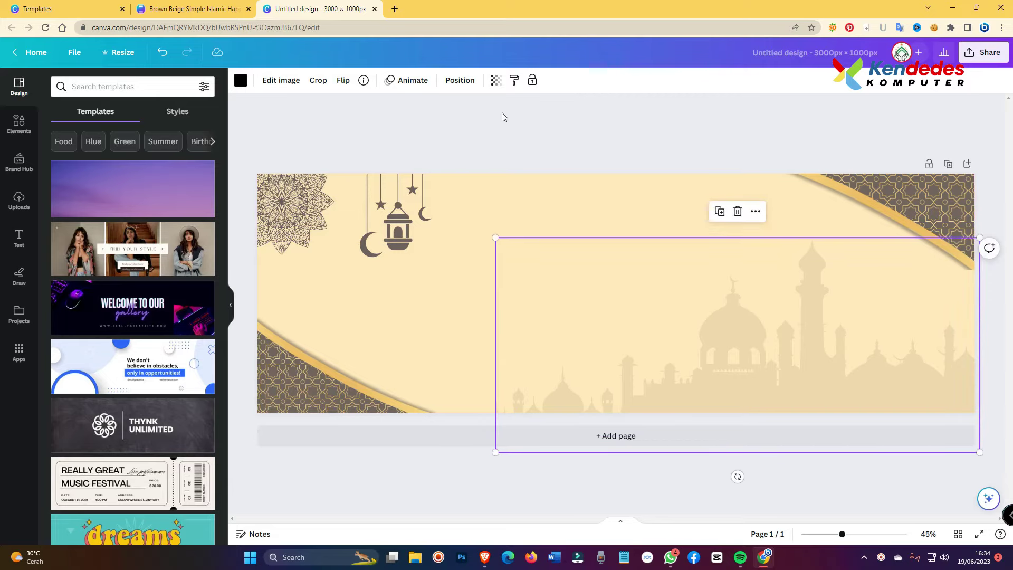
{"action": "left_click", "coordinate": [516, 131]}
Step: Copy the small mandala beside the template's heading into the banner, shrink it and place it below the lantern
{"action": "key", "text": "ctrl+shift+Tab"}
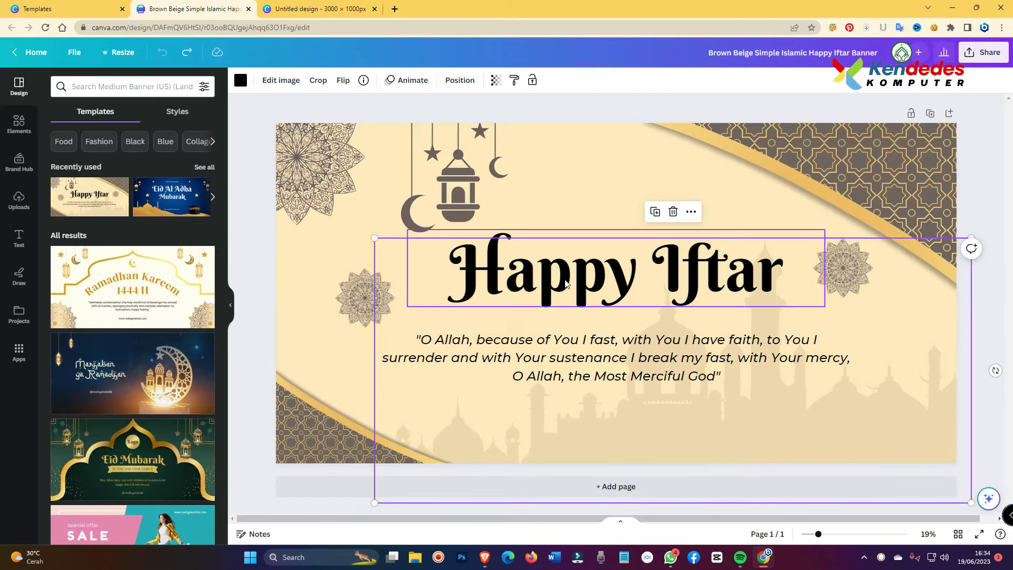
{"action": "left_click", "coordinate": [363, 298]}
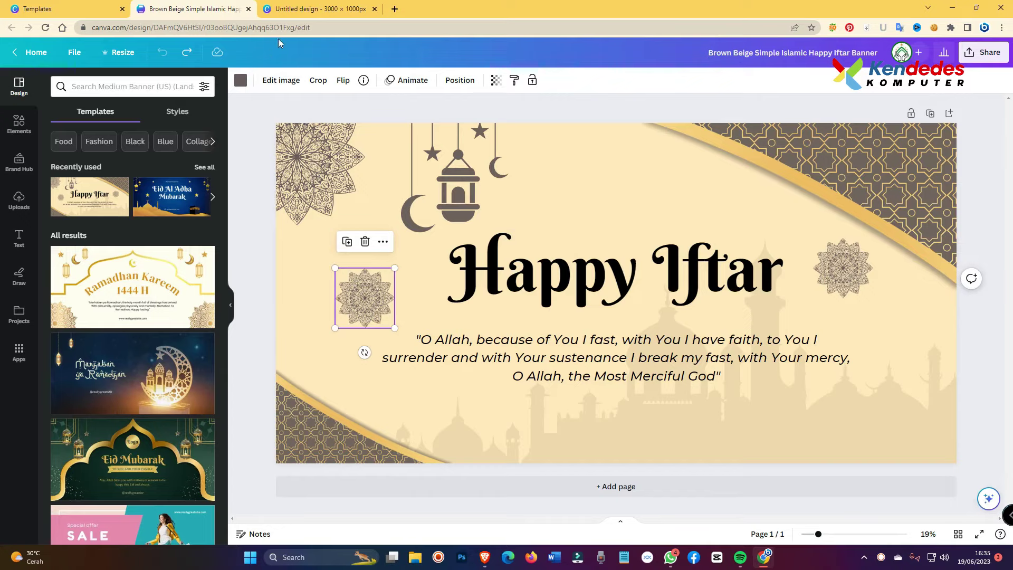
{"action": "key", "text": "ctrl+Tab"}
{"action": "key", "text": "ctrl+v"}
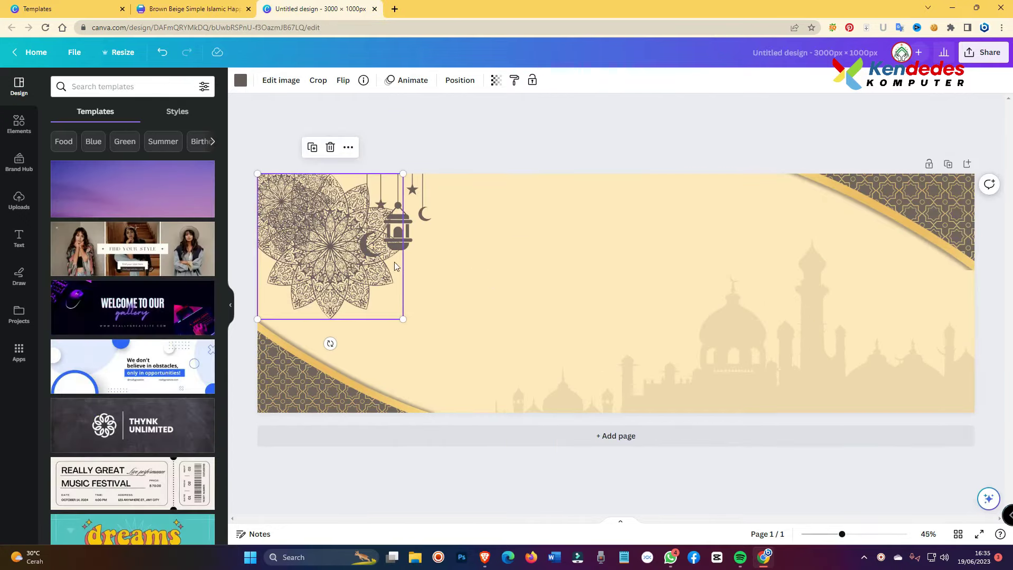
{"action": "left_click_drag", "start_coordinate": [404, 173], "coordinate": [435, 320]}
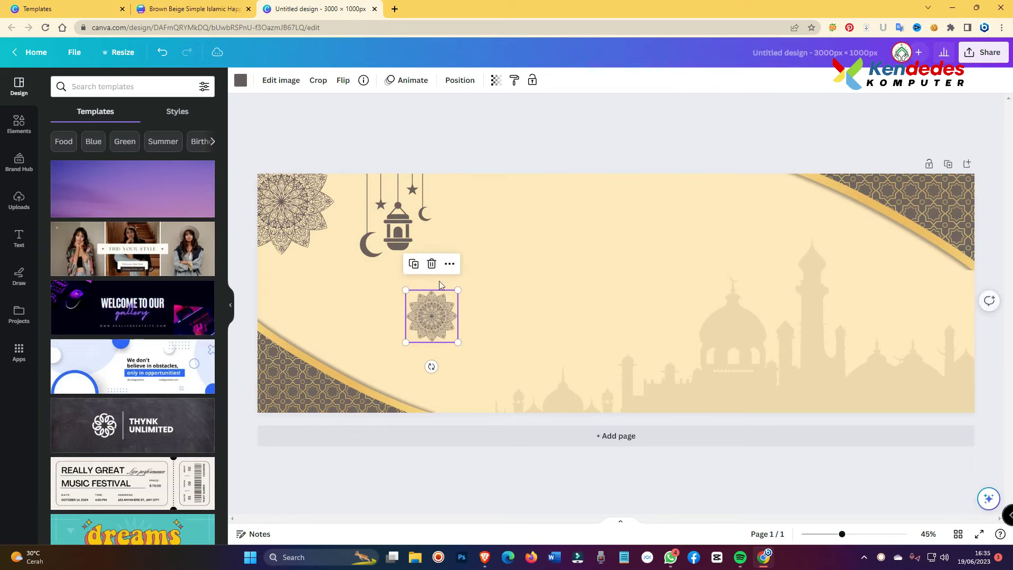
Step: Copy the template's other small mandala and place it at reduced size near the banner's right edge, below the corner ornament
{"action": "left_click", "coordinate": [256, 8]}
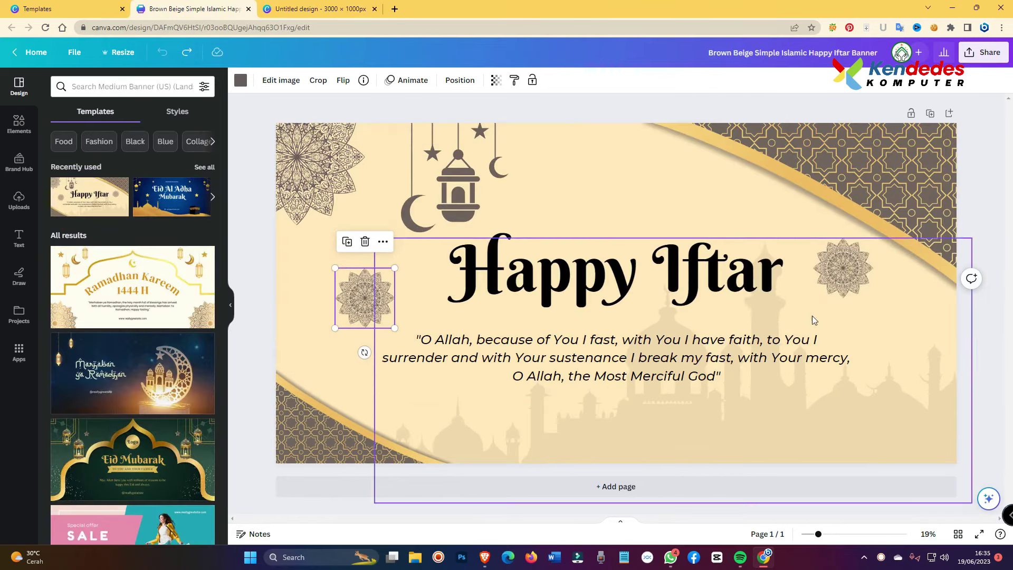
{"action": "left_click", "coordinate": [829, 280]}
{"action": "key", "text": "ctrl+Tab"}
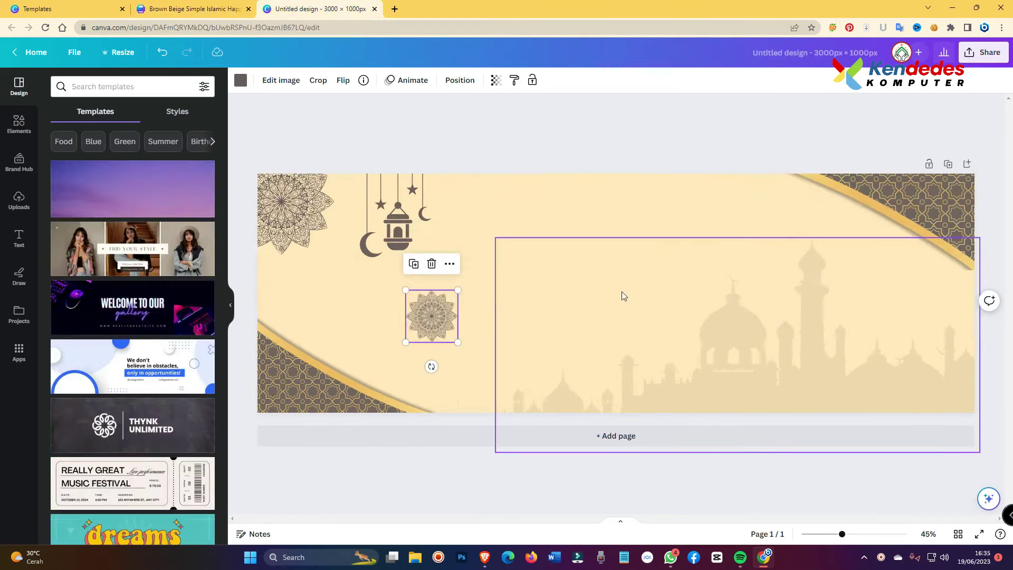
{"action": "key", "text": "ctrl+v"}
{"action": "left_click_drag", "start_coordinate": [393, 305], "coordinate": [888, 306]}
Step: Copy the Happy Iftar heading into the banner, reduce it to about font size 217 and position it between the two small mandalas
{"action": "key", "text": "ctrl+shift+Tab"}
{"action": "left_click", "coordinate": [591, 278]}
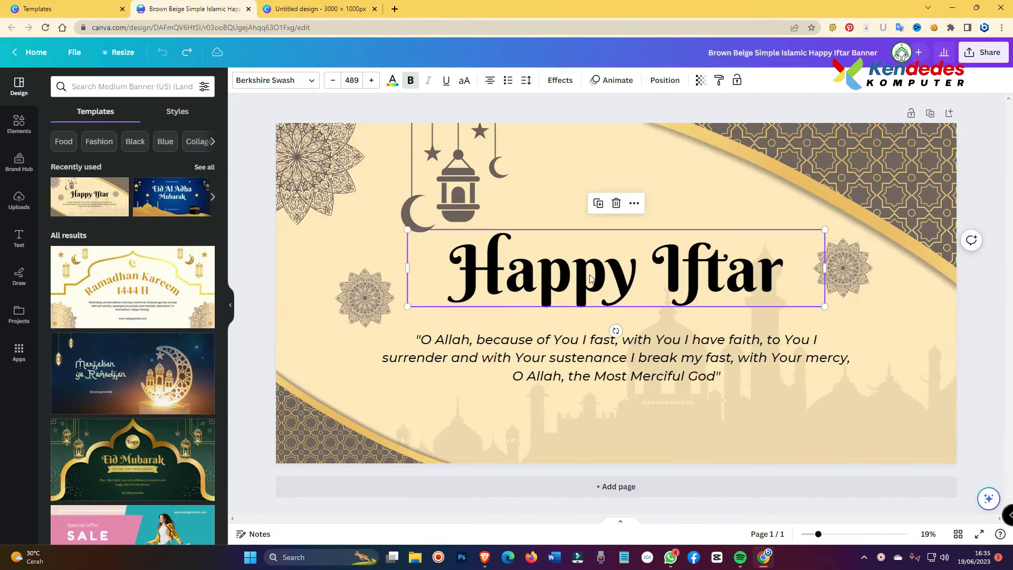
{"action": "left_click", "coordinate": [317, 9]}
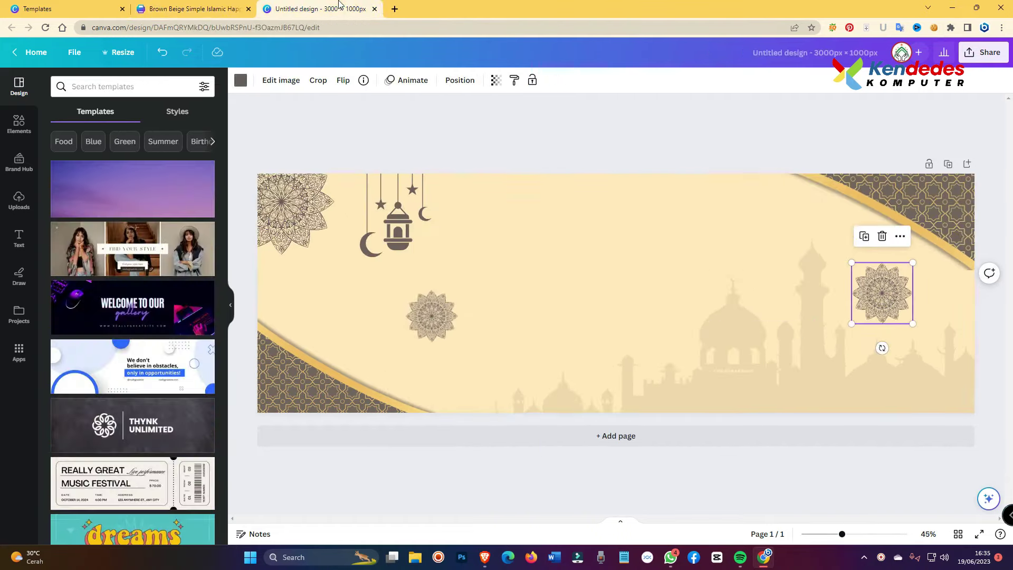
{"action": "type", "text": "Happy Iftar"}
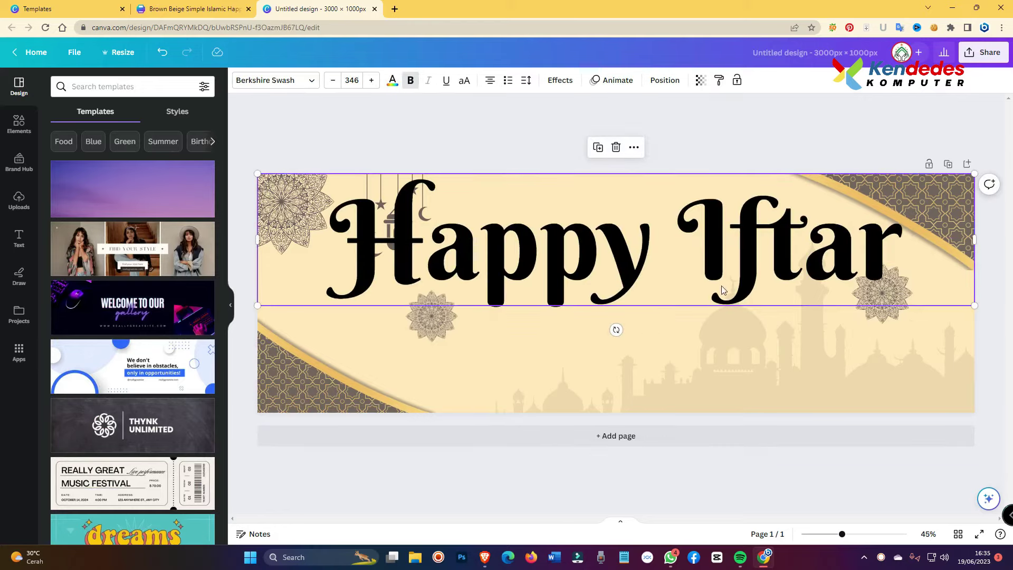
{"action": "left_click_drag", "start_coordinate": [976, 306], "coordinate": [649, 253]}
{"action": "left_click_drag", "start_coordinate": [552, 230], "coordinate": [741, 285]}
Step: Replace the Happy Iftar heading text with "Selamat Hari Raya"
{"action": "double_click", "coordinate": [740, 285]}
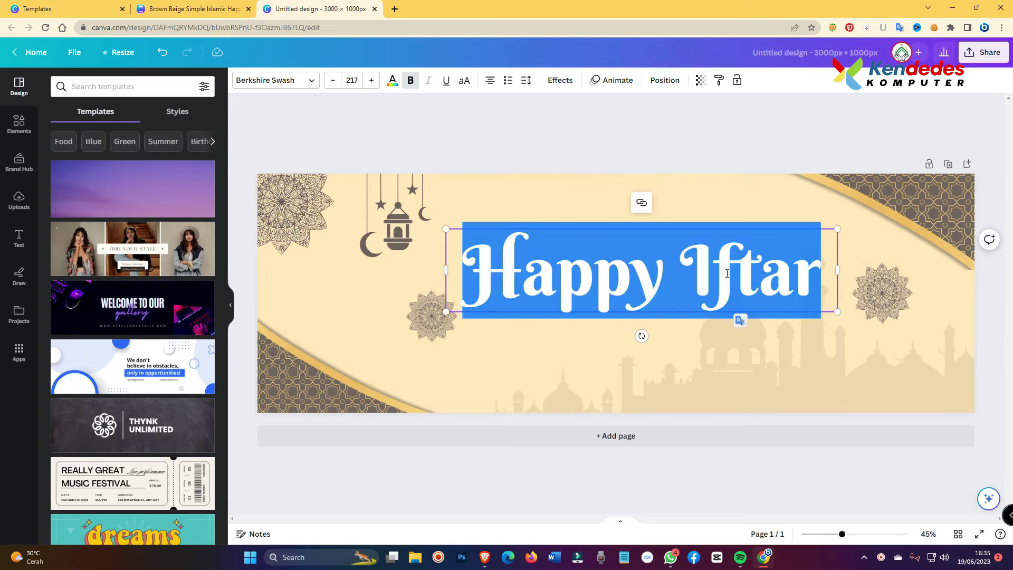
{"action": "type", "text": "Selamat "}
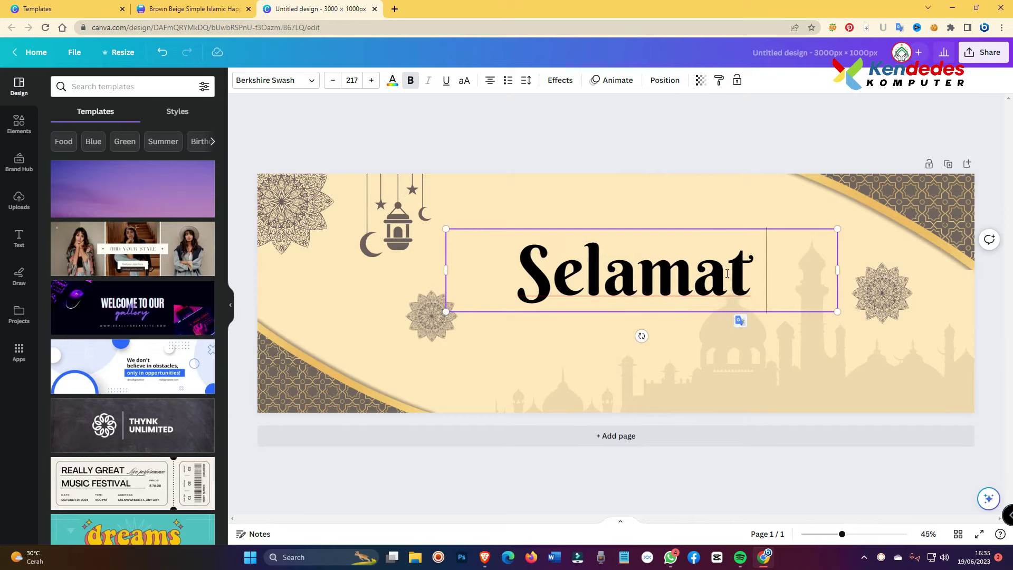
{"action": "type", "text": "Ha"}
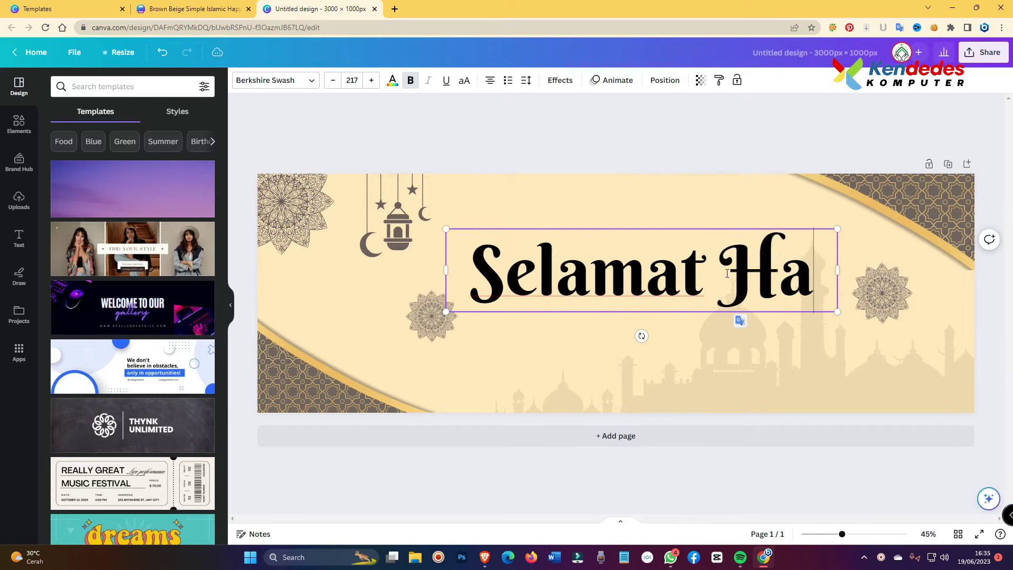
{"action": "type", "text": "ri Raya"}
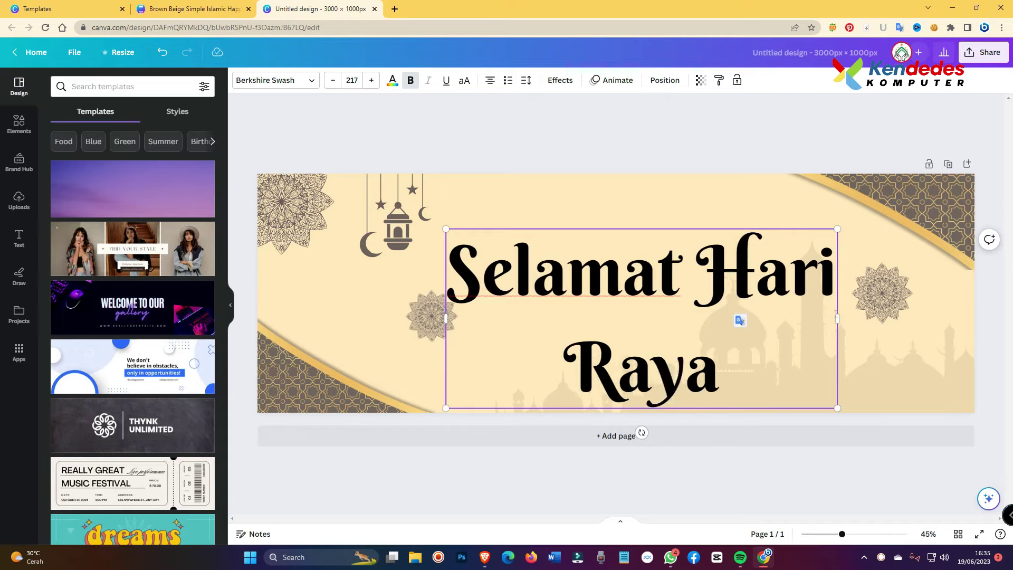
Step: Reduce the Selamat Hari Raya heading to about font size 141 and widen its text box so it fits on one line
{"action": "left_click_drag", "start_coordinate": [841, 316], "coordinate": [943, 316]}
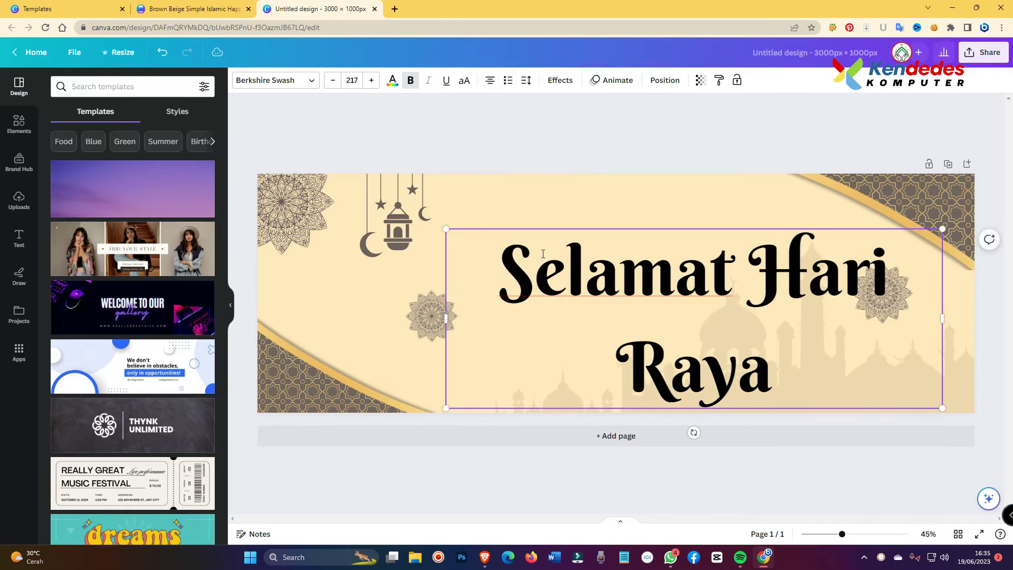
{"action": "left_click_drag", "start_coordinate": [446, 229], "coordinate": [543, 244]}
{"action": "left_click", "coordinate": [645, 296]}
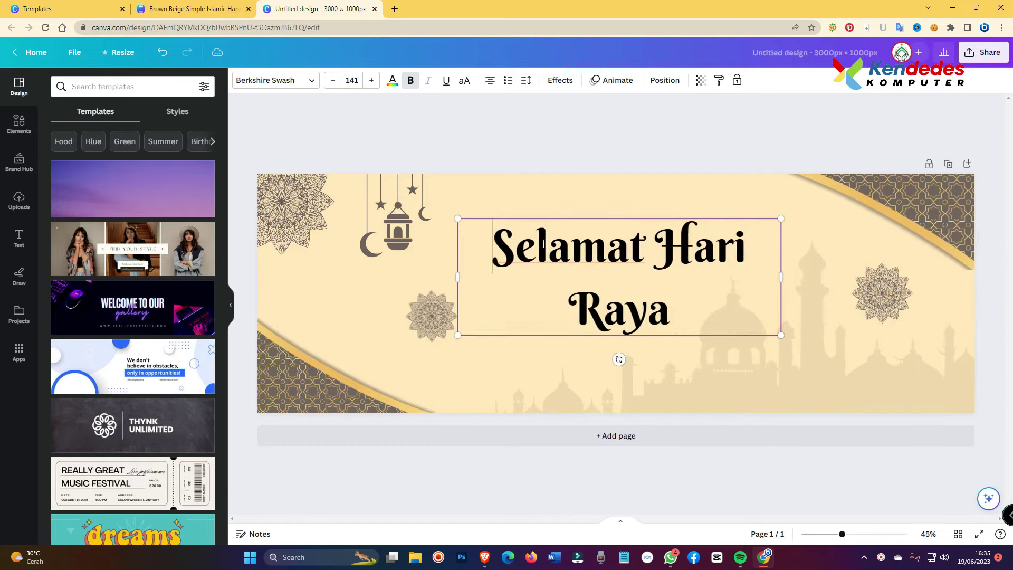
{"action": "left_click_drag", "start_coordinate": [783, 278], "coordinate": [861, 271]}
{"action": "left_click", "coordinate": [720, 306]}
Step: Shift the small mandala below the lantern slightly left and position the one-line heading between the two small mandalas
{"action": "mouse_move", "coordinate": [677, 264]}
{"action": "left_mouse_down"}
{"action": "mouse_move", "coordinate": [660, 263]}
{"action": "mouse_move", "coordinate": [669, 264]}
{"action": "left_mouse_up"}
{"action": "left_click", "coordinate": [494, 240]}
{"action": "left_click_drag", "start_coordinate": [495, 249], "coordinate": [482, 250]}
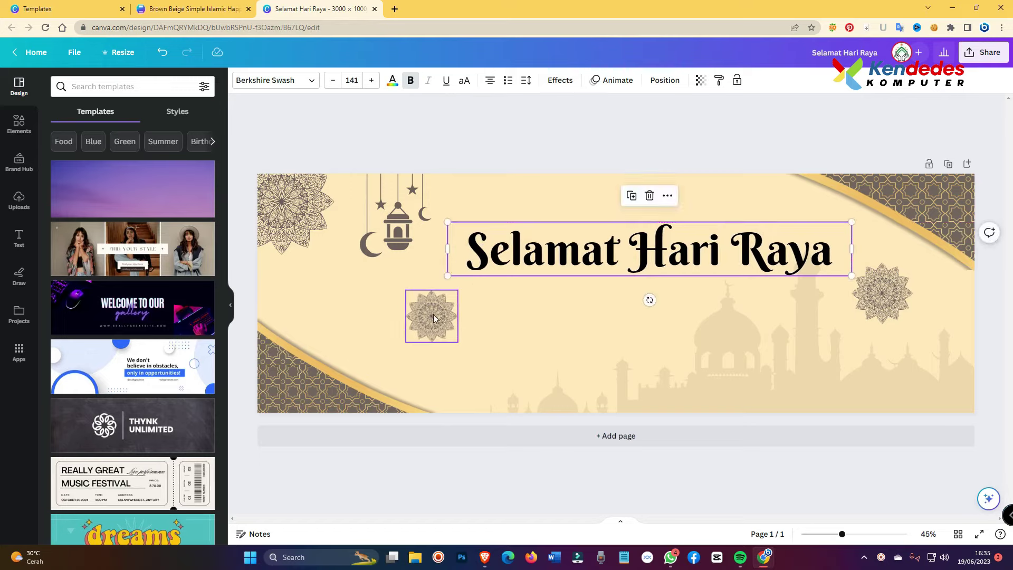
{"action": "left_click_drag", "start_coordinate": [431, 315], "coordinate": [395, 310]}
{"action": "left_click_drag", "start_coordinate": [563, 265], "coordinate": [543, 271]}
Step: Find the White And Gold Modern Ramadan Kareem Banner among the Islamic banner templates and open it for customising
{"action": "left_click", "coordinate": [82, 6]}
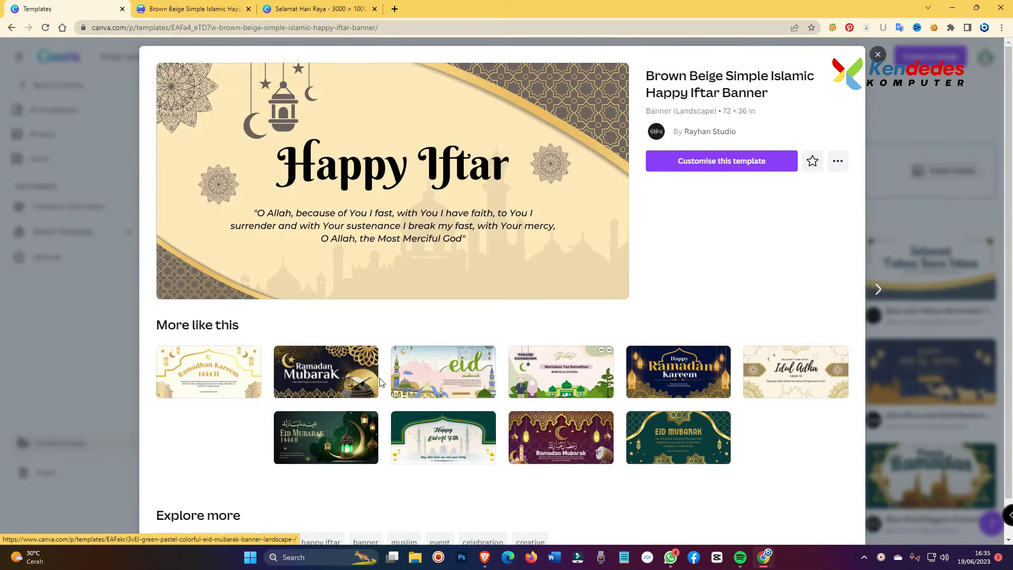
{"action": "scroll", "coordinate": [352, 380], "scroll_direction": "down", "scroll_amount": 1}
{"action": "scroll", "coordinate": [532, 388], "scroll_direction": "down", "scroll_amount": 1}
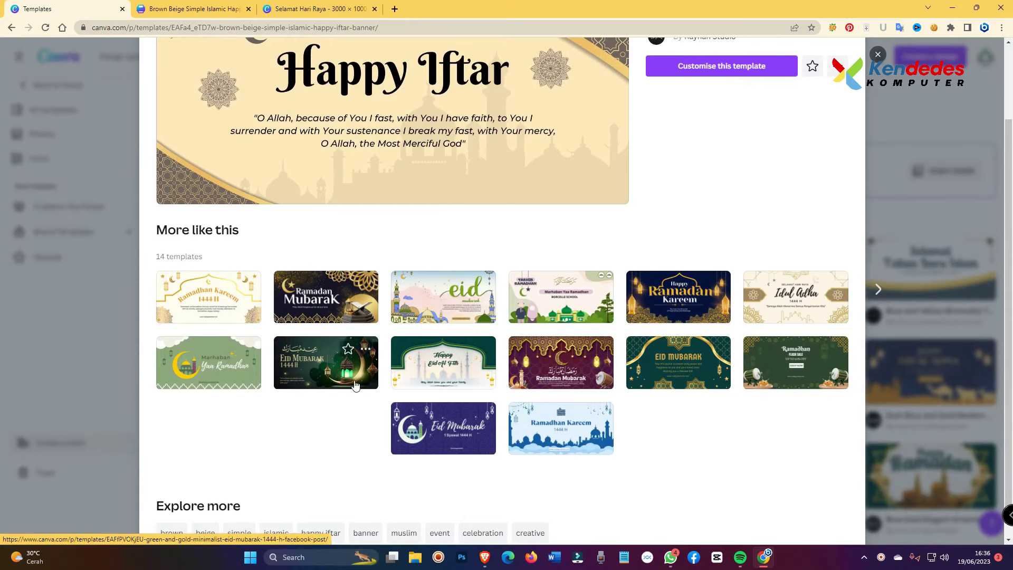
{"action": "left_click", "coordinate": [877, 55]}
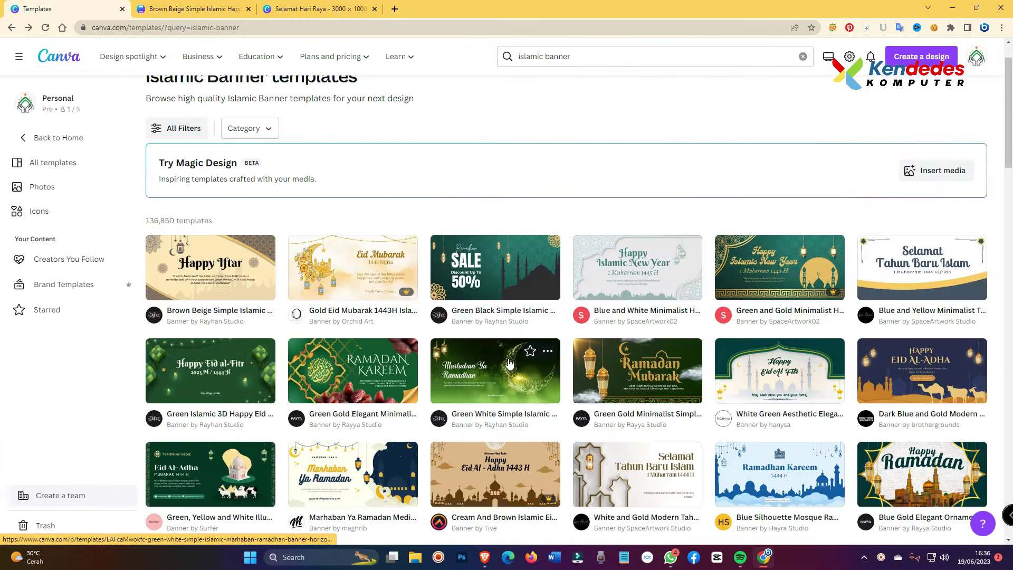
{"action": "scroll", "coordinate": [501, 361], "scroll_direction": "down", "scroll_amount": 2}
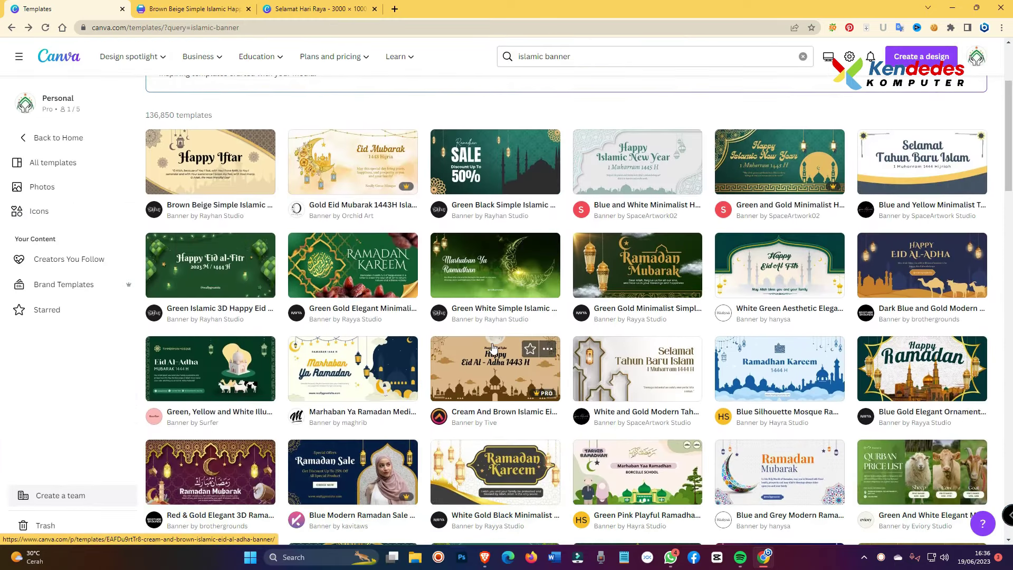
{"action": "scroll", "coordinate": [478, 348], "scroll_direction": "down", "scroll_amount": 4}
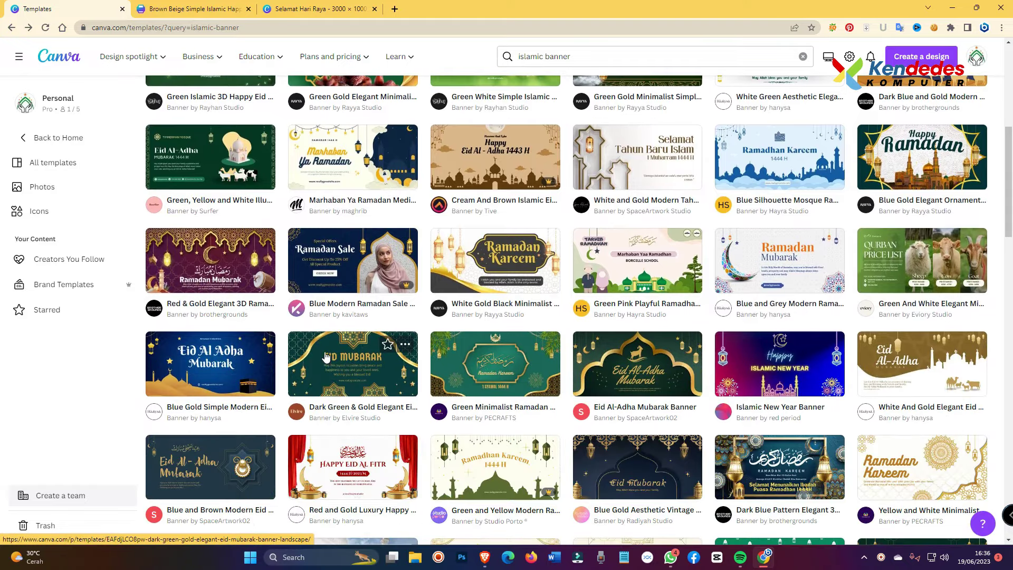
{"action": "scroll", "coordinate": [321, 358], "scroll_direction": "down", "scroll_amount": 1}
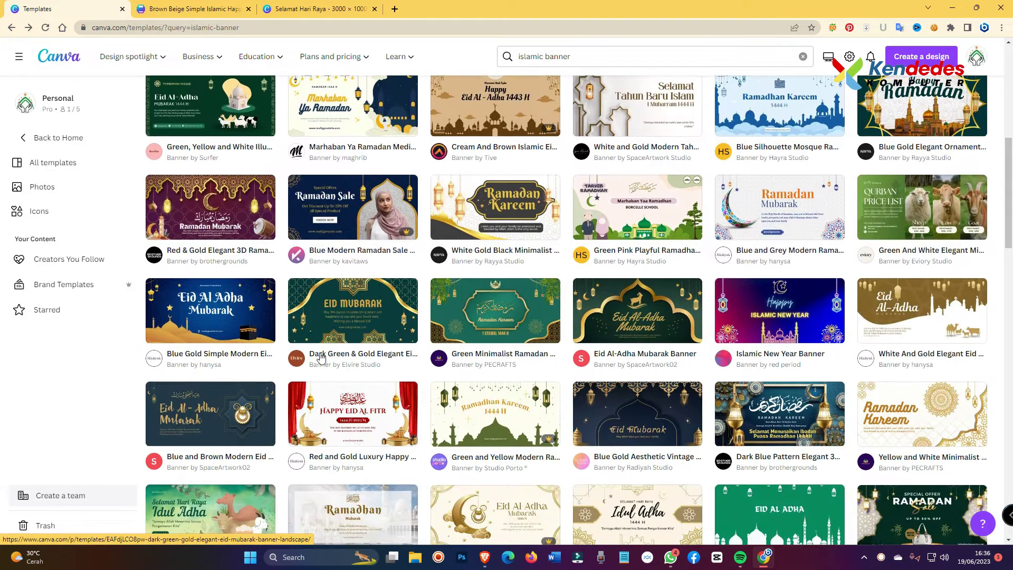
{"action": "scroll", "coordinate": [327, 358], "scroll_direction": "down", "scroll_amount": 3}
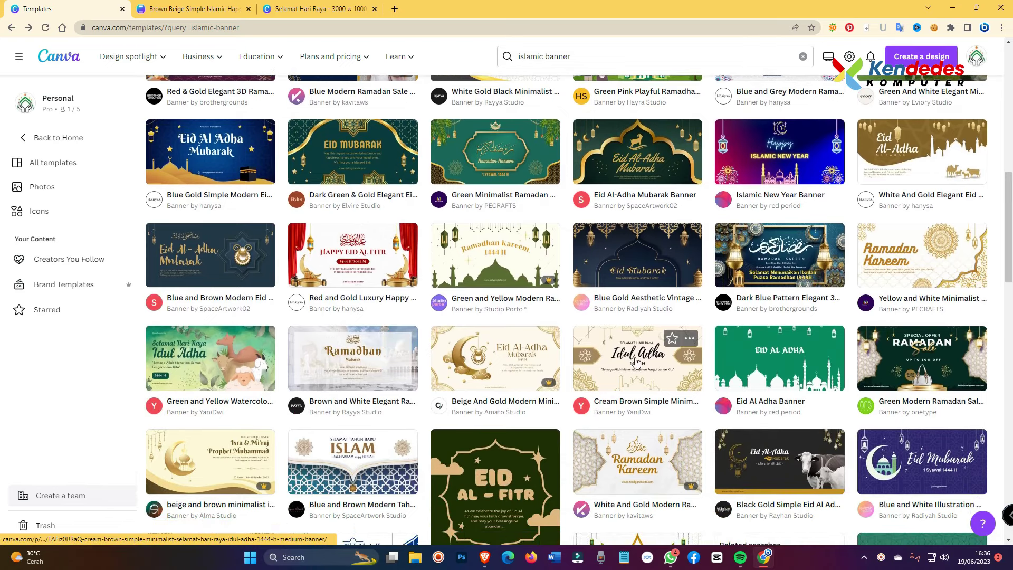
{"action": "left_click", "coordinate": [635, 473]}
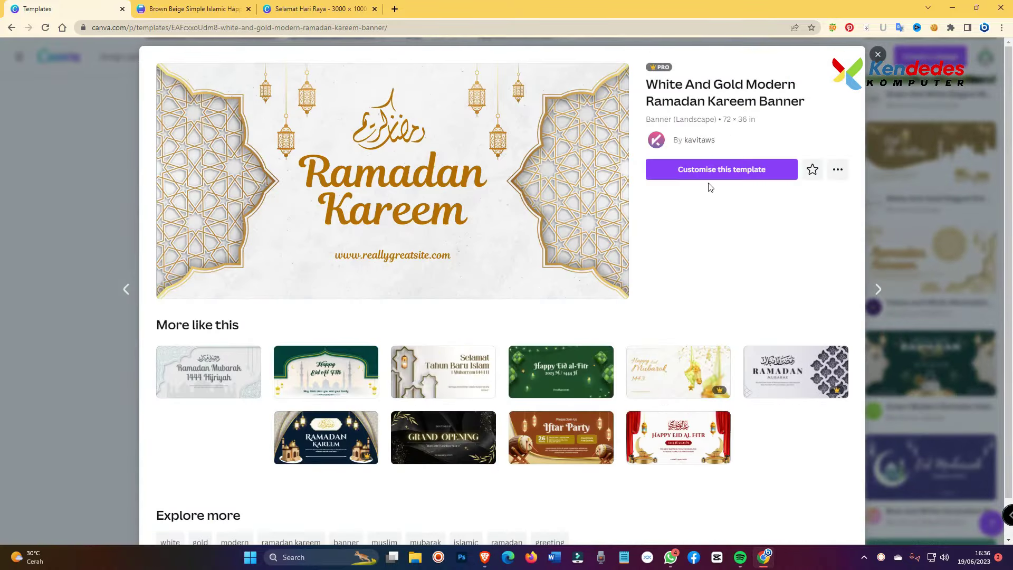
{"action": "left_click", "coordinate": [708, 177]}
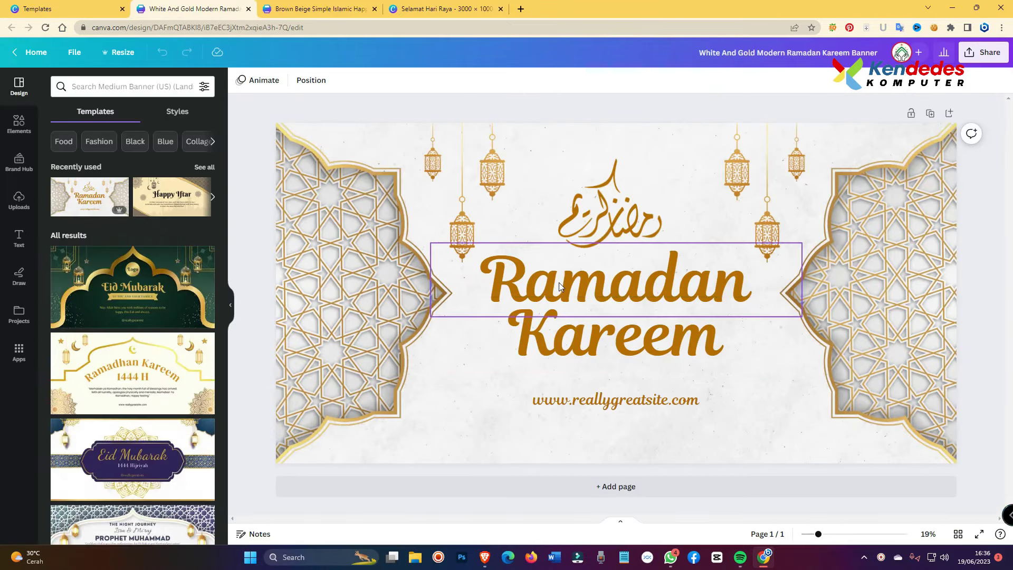
Step: Copy the template's Ramadan text into the banner, reduce it to about font size 198 and place it beneath Selamat Hari Raya
{"action": "left_click", "coordinate": [559, 286]}
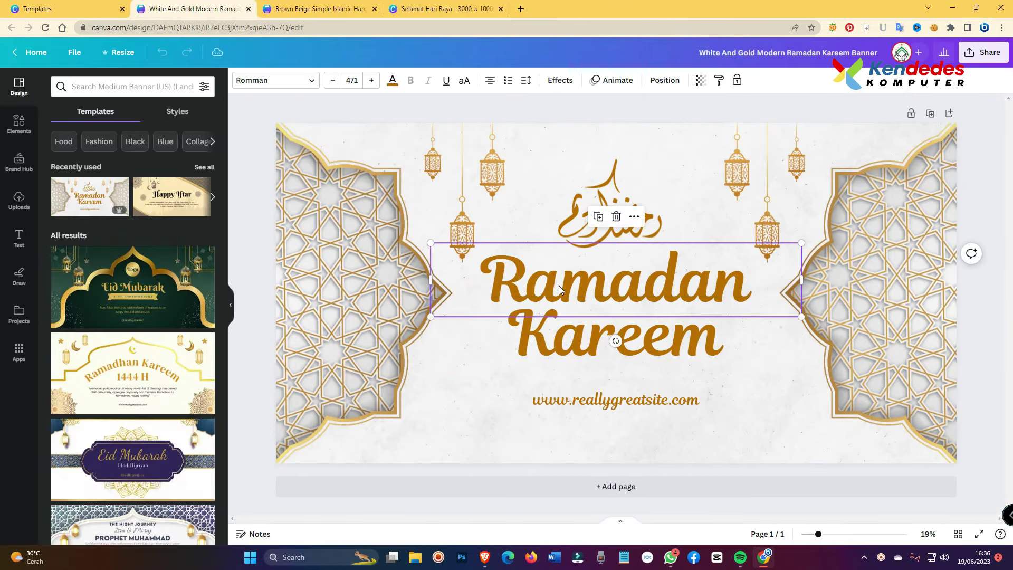
{"action": "left_click", "coordinate": [402, 5]}
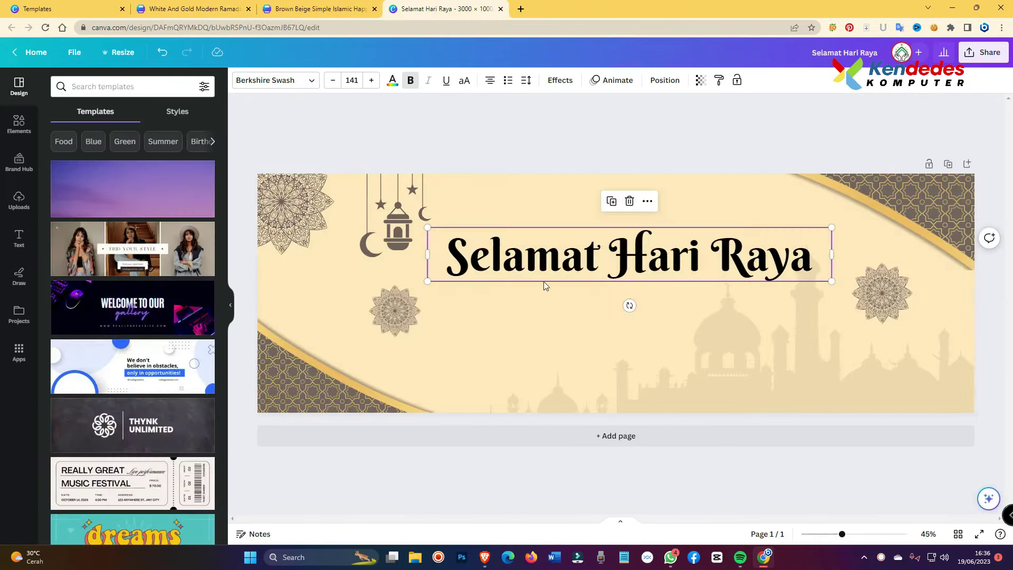
{"action": "key", "text": "ctrl+v"}
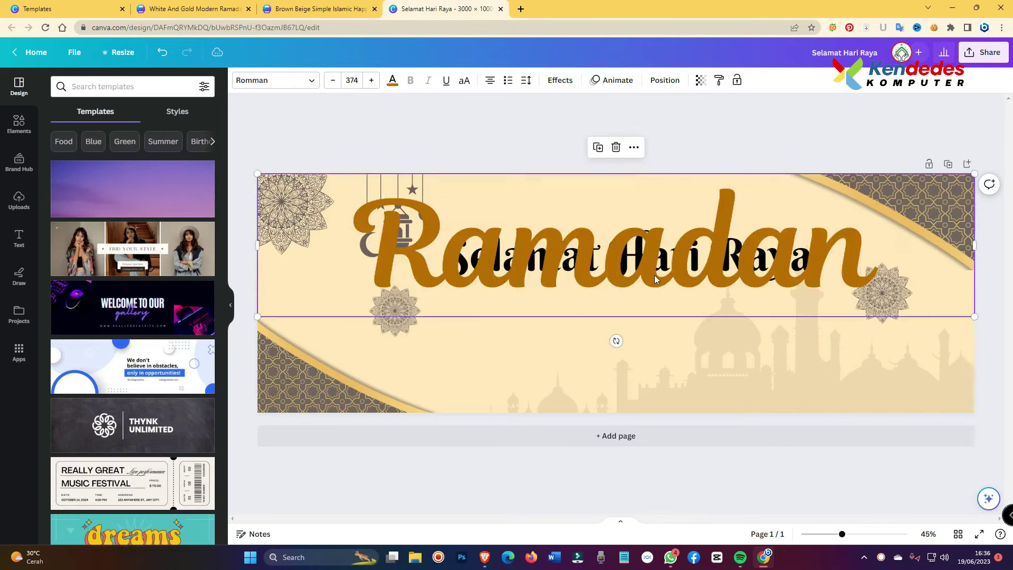
{"action": "left_click_drag", "start_coordinate": [654, 278], "coordinate": [650, 359]}
{"action": "left_click_drag", "start_coordinate": [974, 412], "coordinate": [636, 345]}
{"action": "left_click_drag", "start_coordinate": [730, 316], "coordinate": [723, 311]}
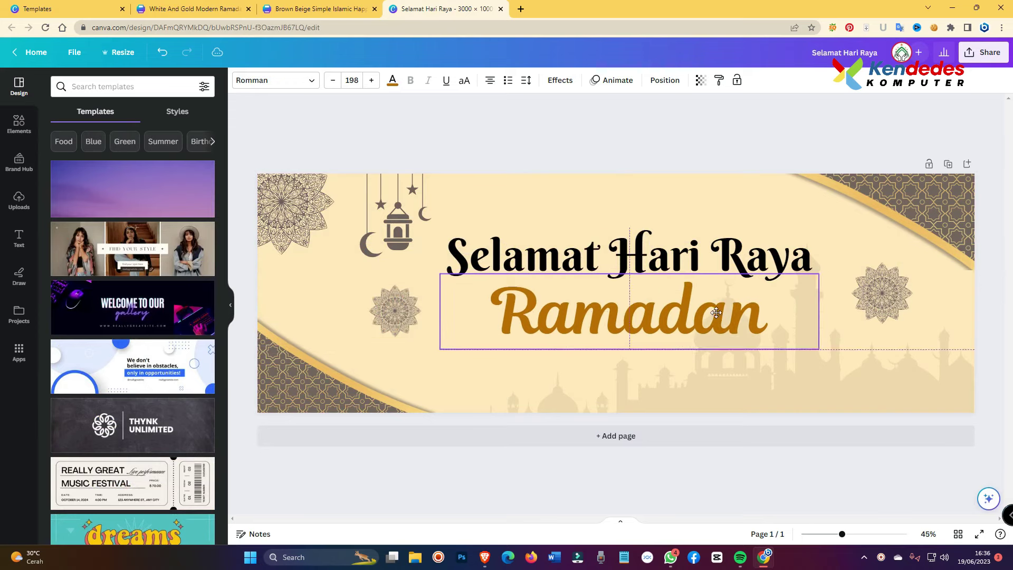
Step: Replace the word Ramadan in the banner's second line with "Idul Adhah"
{"action": "double_click", "coordinate": [723, 311]}
{"action": "left_click", "coordinate": [748, 325]}
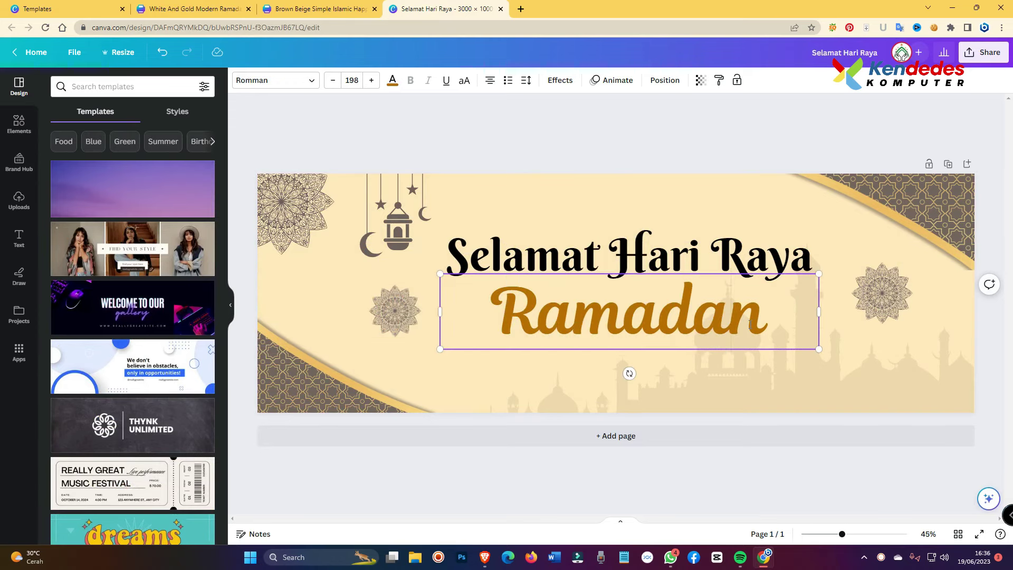
{"action": "double_click", "coordinate": [750, 325]}
{"action": "type", "text": "Idul"}
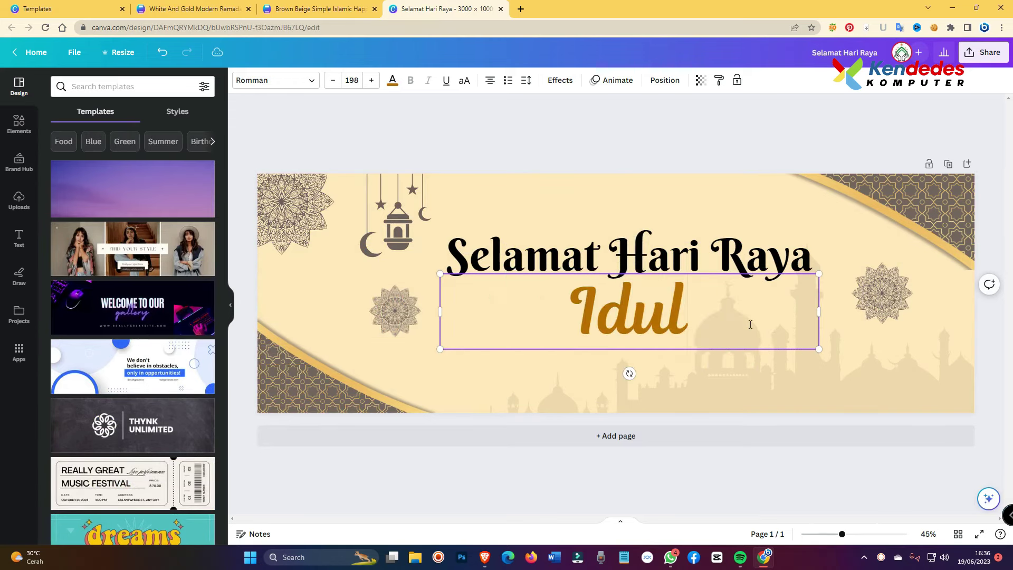
{"action": "type", "text": " Adhah"}
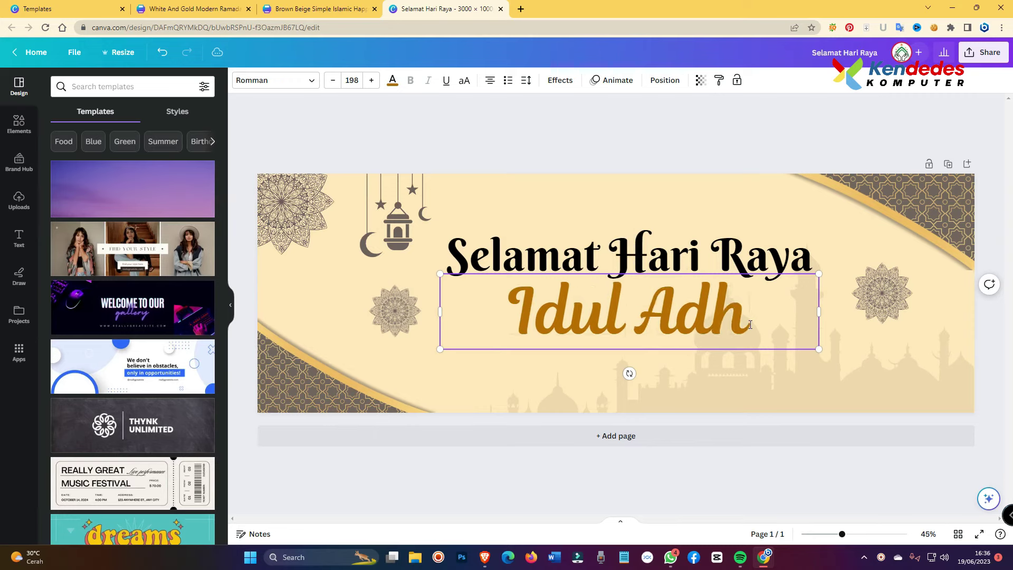
{"action": "left_click", "coordinate": [824, 385]}
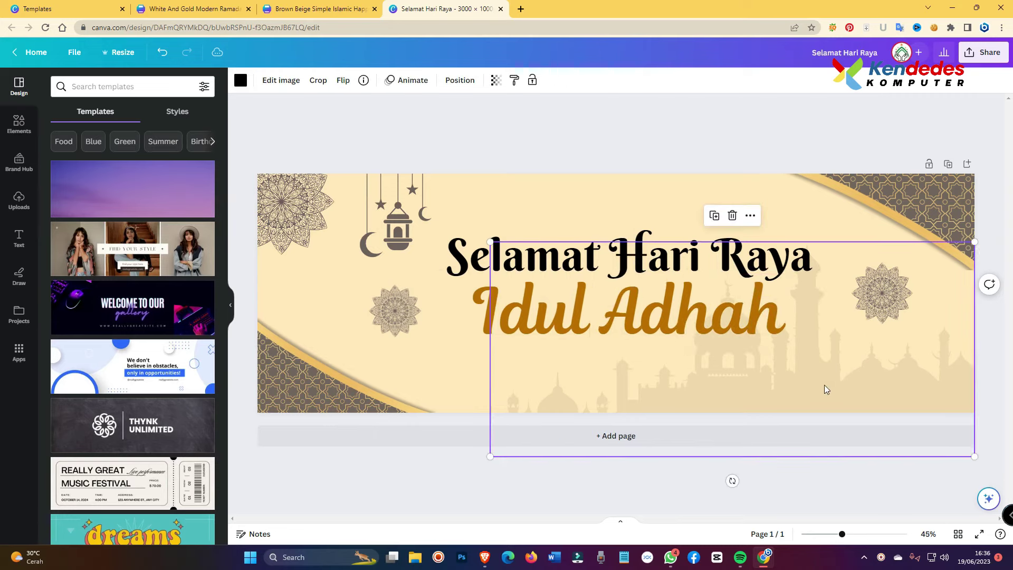
Step: Shift the mosque silhouette slightly left and lower the Idul Adhah line a little beneath the heading
{"action": "left_click_drag", "start_coordinate": [763, 319], "coordinate": [756, 318]}
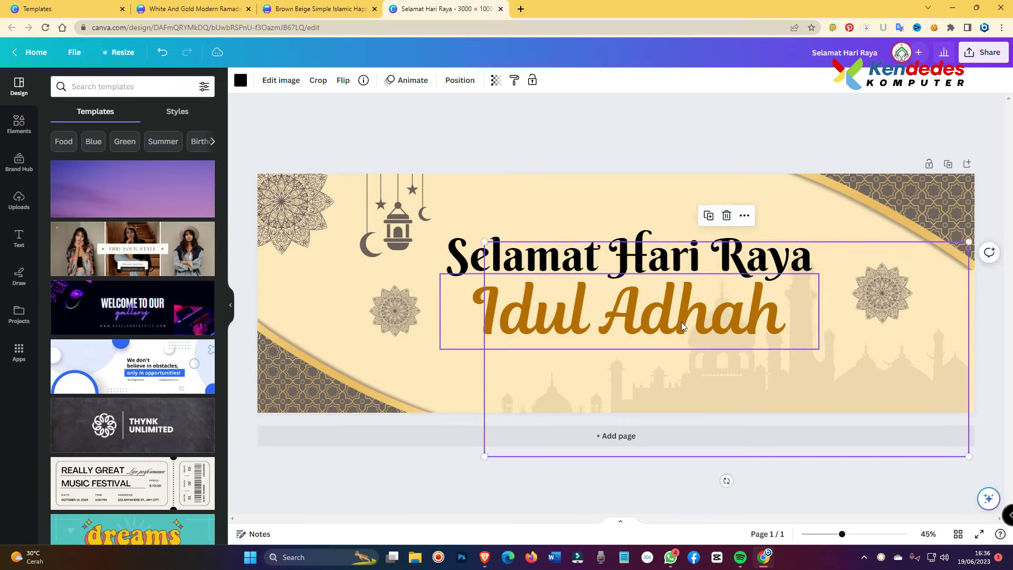
{"action": "left_click", "coordinate": [681, 322]}
{"action": "left_click_drag", "start_coordinate": [511, 316], "coordinate": [510, 322]}
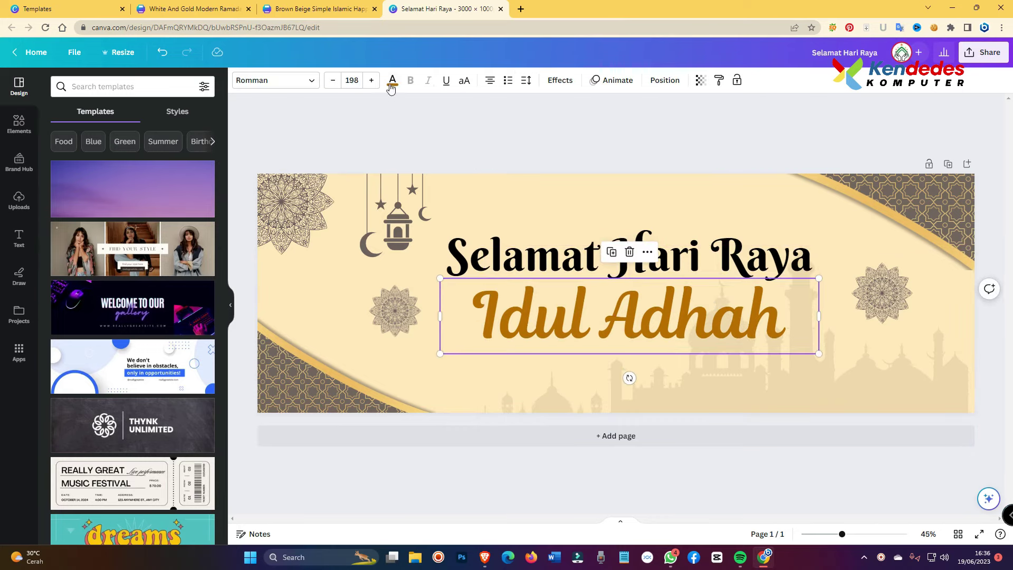
Step: Colour the Idul Adhah text black and move it slightly left and down under the heading
{"action": "left_click", "coordinate": [392, 82]}
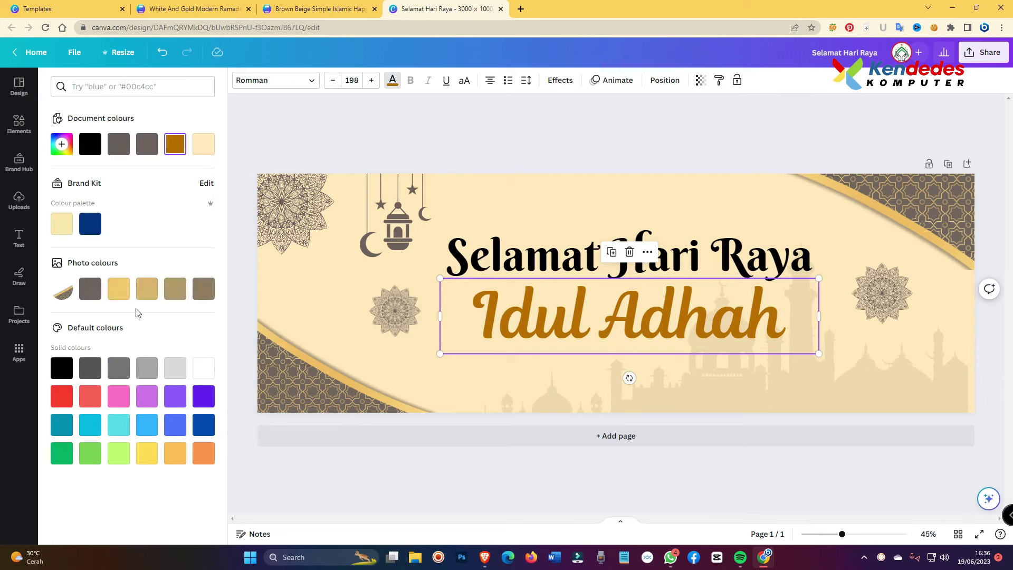
{"action": "left_click", "coordinate": [90, 290]}
{"action": "left_click", "coordinate": [70, 370]}
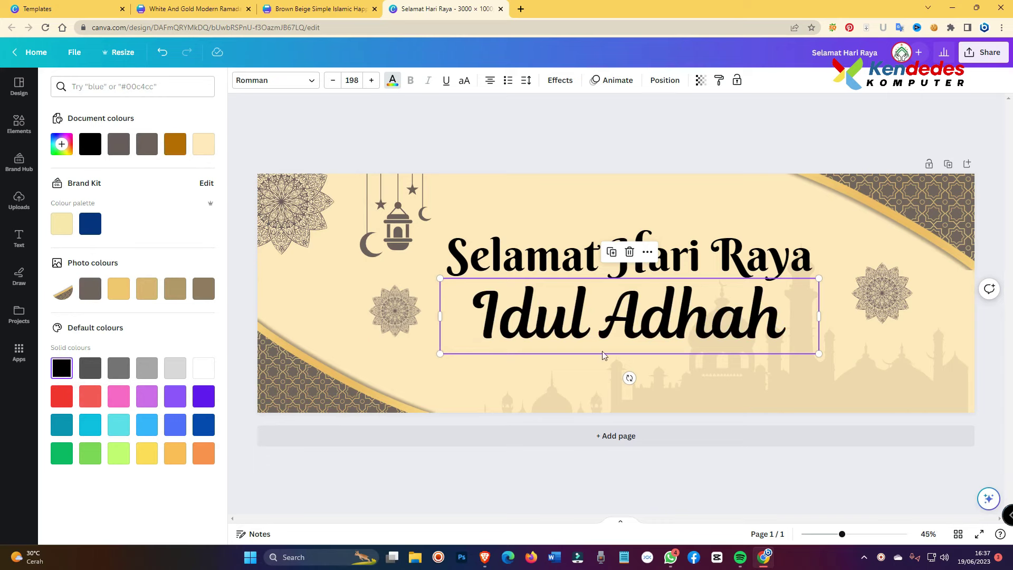
{"action": "left_click_drag", "start_coordinate": [683, 344], "coordinate": [674, 347]}
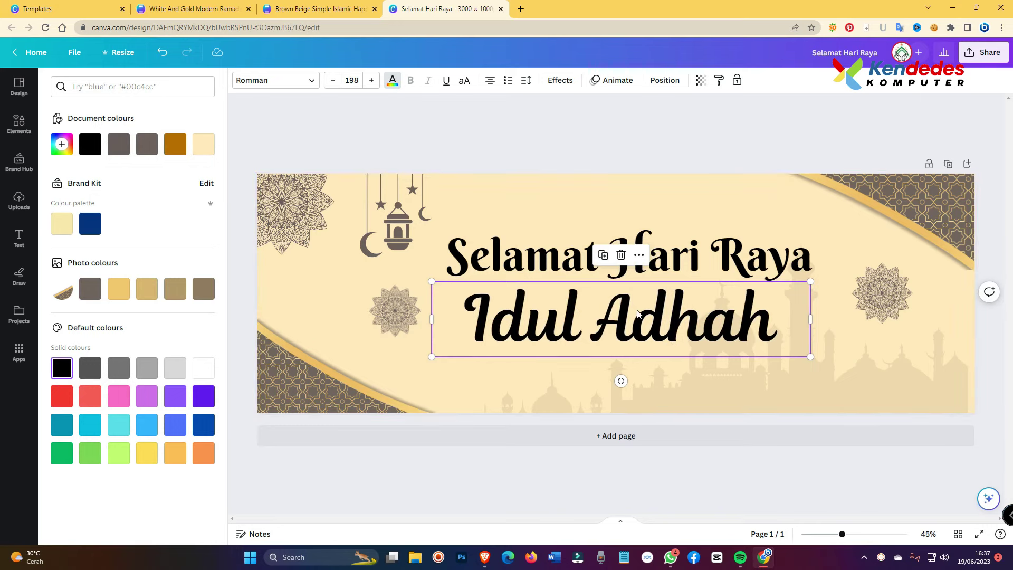
{"action": "left_click", "coordinate": [688, 374]}
{"action": "left_click", "coordinate": [671, 344]}
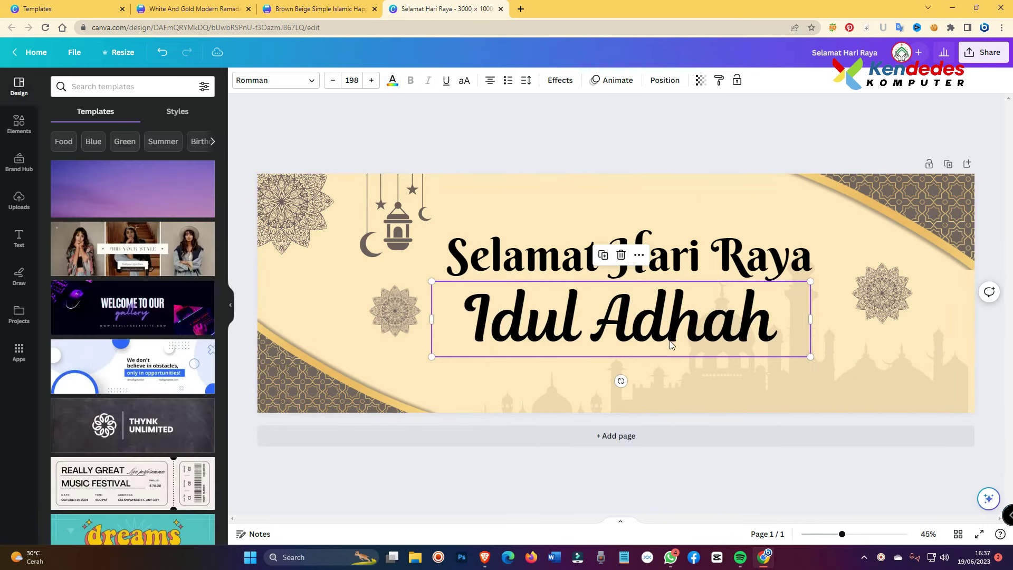